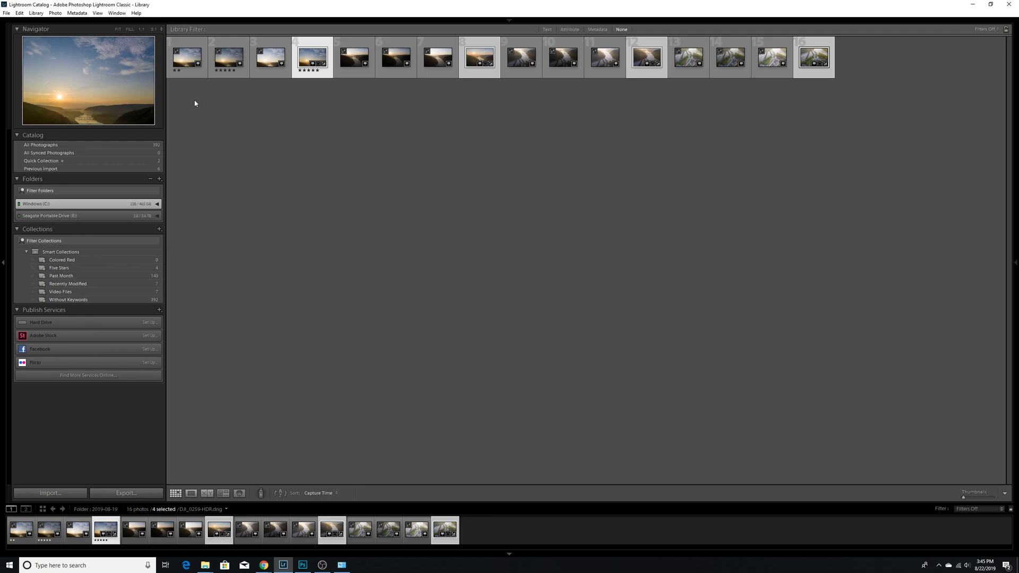
Send the four drone shots from Lightroom via Photo > Edit In > Open as Layers in Photoshop.
{"action": "mouse_move", "coordinate": [191, 54]}
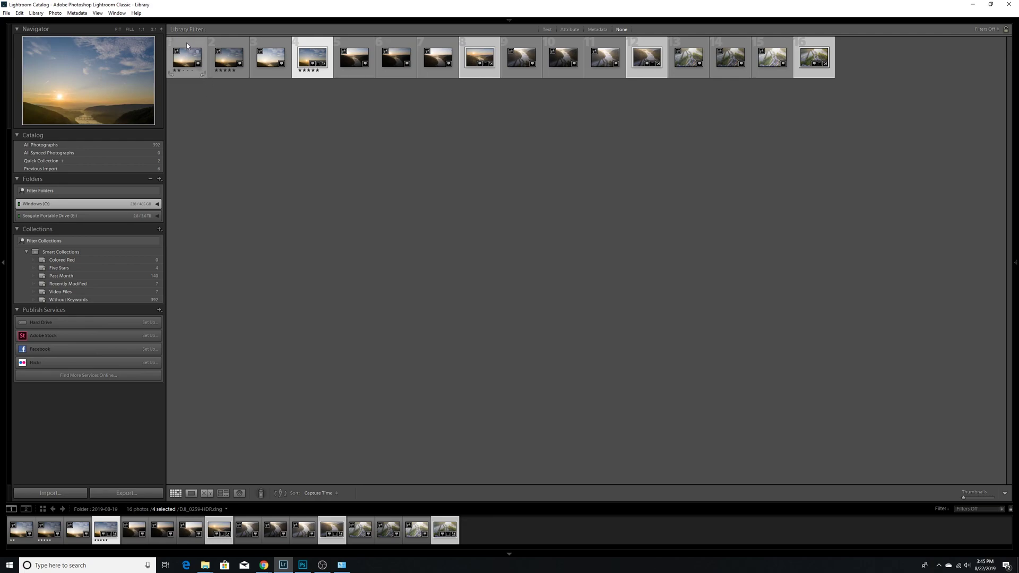
{"action": "mouse_move", "coordinate": [277, 50]}
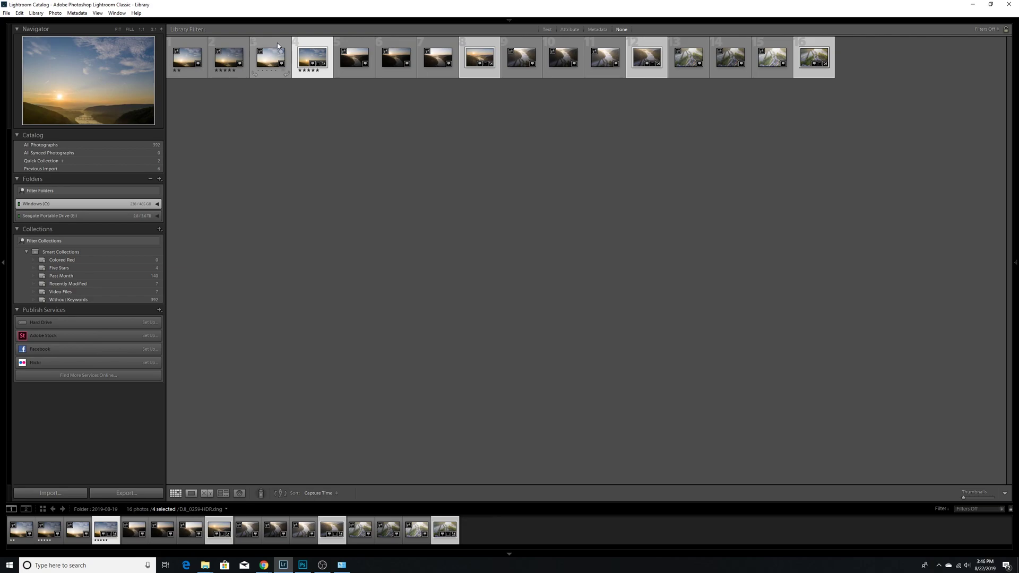
{"action": "mouse_move", "coordinate": [308, 46]}
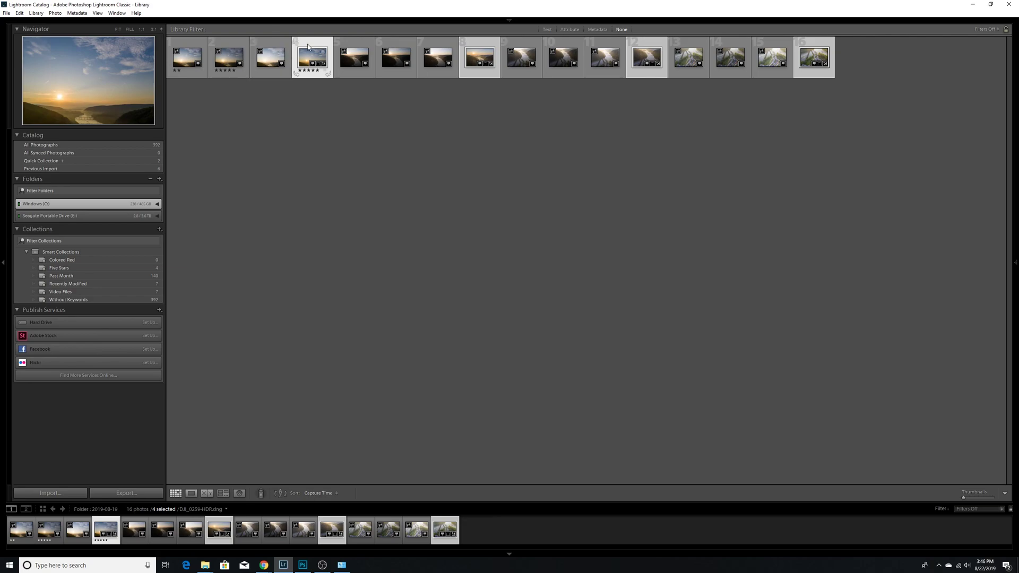
{"action": "mouse_move", "coordinate": [642, 65]}
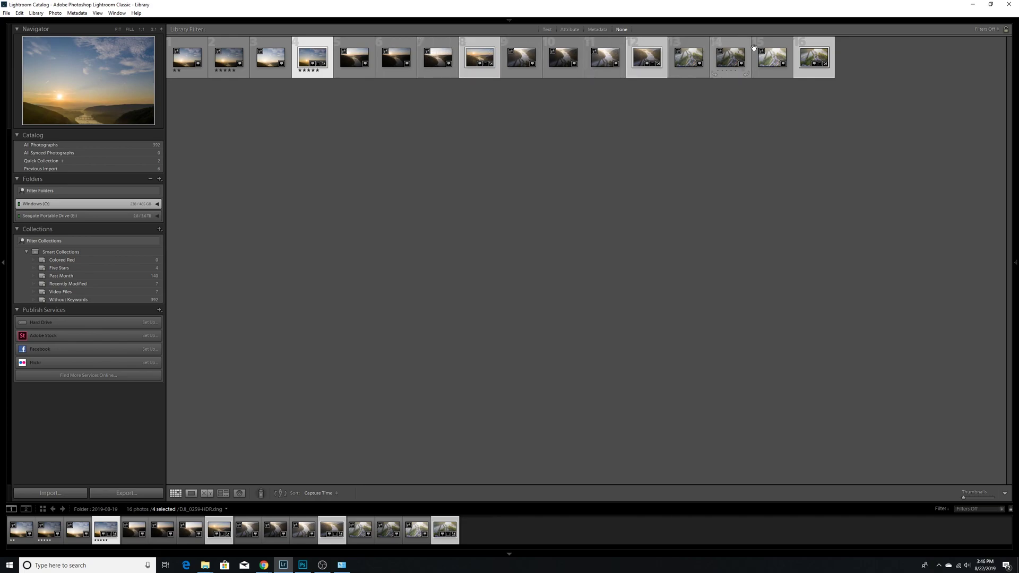
{"action": "mouse_move", "coordinate": [820, 49]}
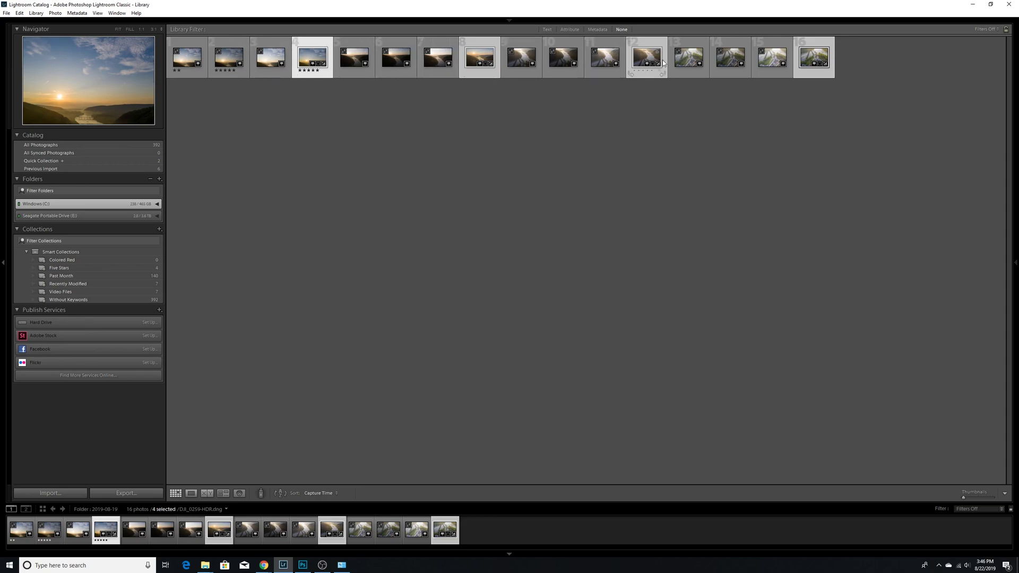
{"action": "left_click", "coordinate": [56, 12]}
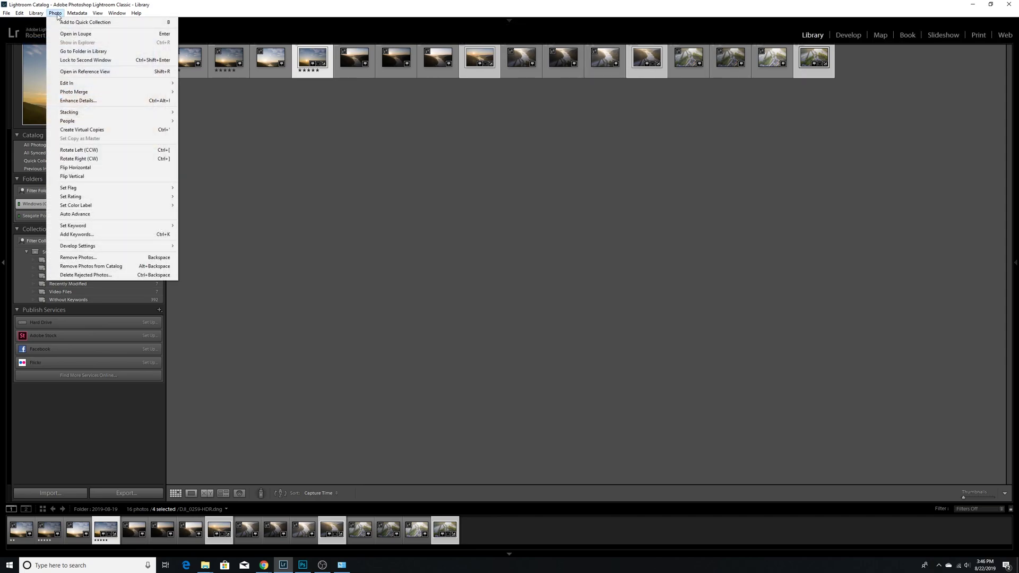
{"action": "mouse_move", "coordinate": [80, 96]}
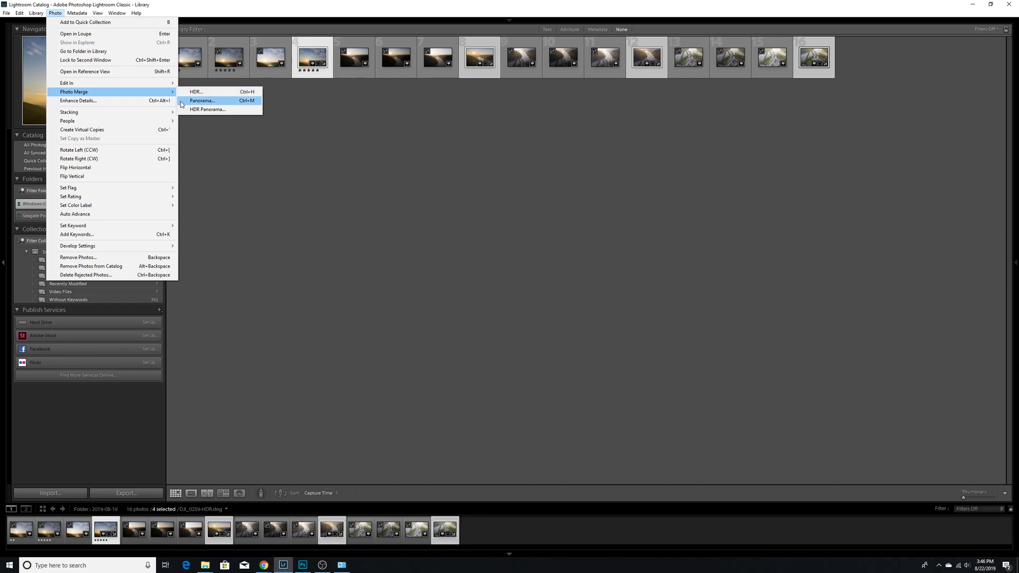
{"action": "mouse_move", "coordinate": [167, 85]}
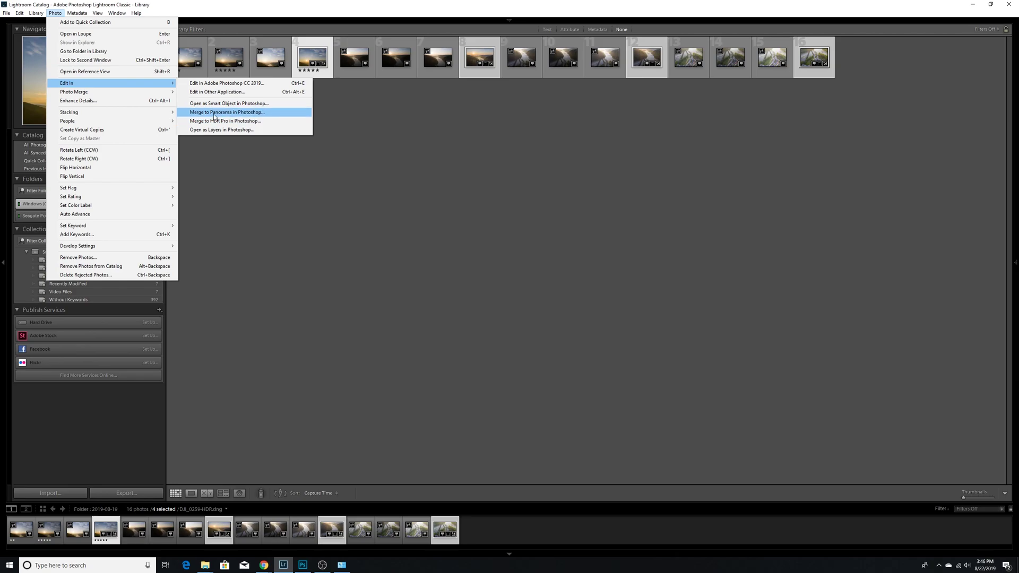
{"action": "left_click", "coordinate": [211, 131]}
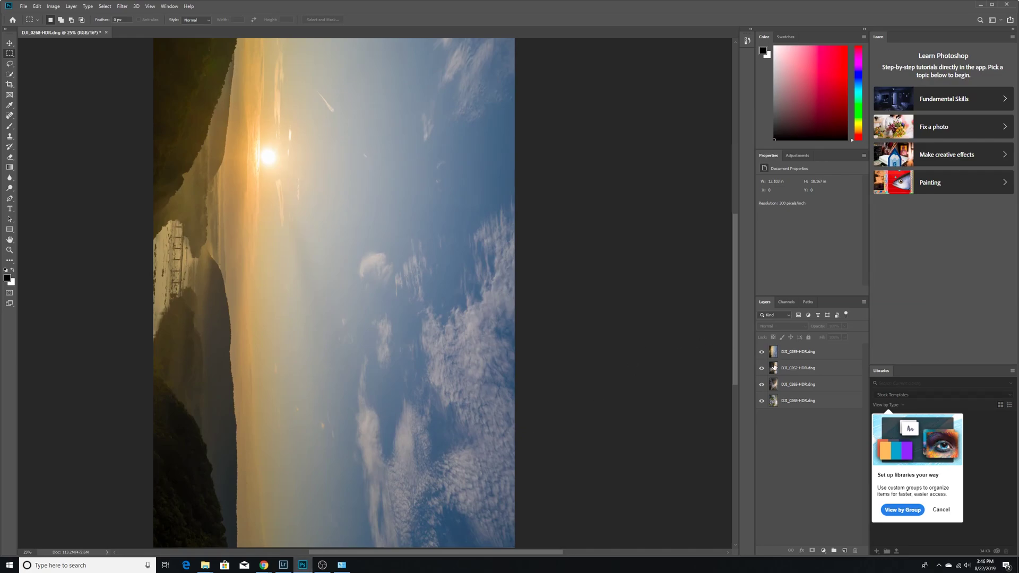
Select layers DJI_0259, DJI_0262, DJI_0265 and DJI_0268 and rotate the canvas 90° counter-clockwise.
{"action": "left_click", "coordinate": [829, 356]}
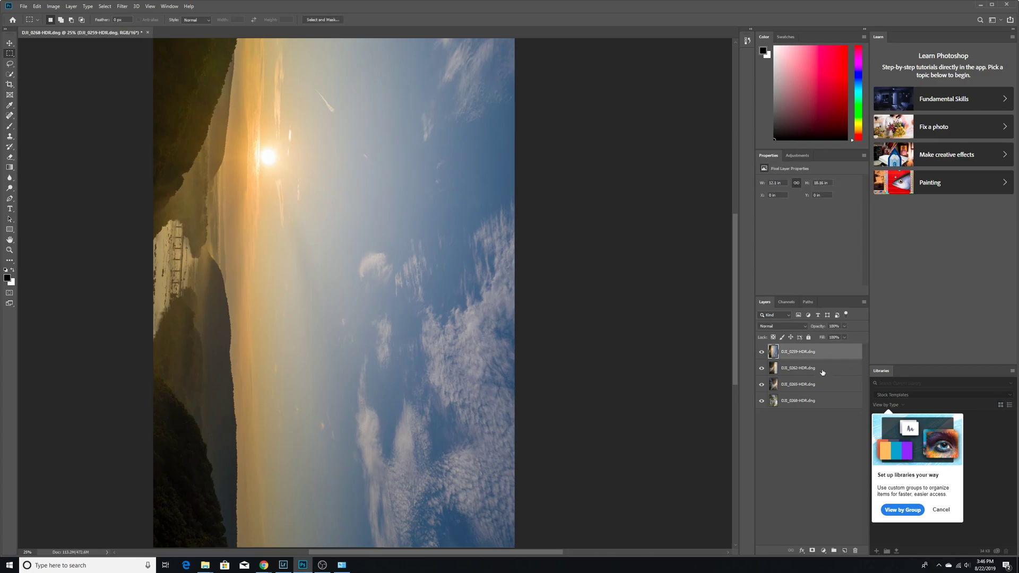
{"action": "left_click", "coordinate": [823, 371], "text": "shift"}
{"action": "left_click", "coordinate": [821, 389], "text": "shift"}
{"action": "left_click", "coordinate": [821, 404], "text": "shift"}
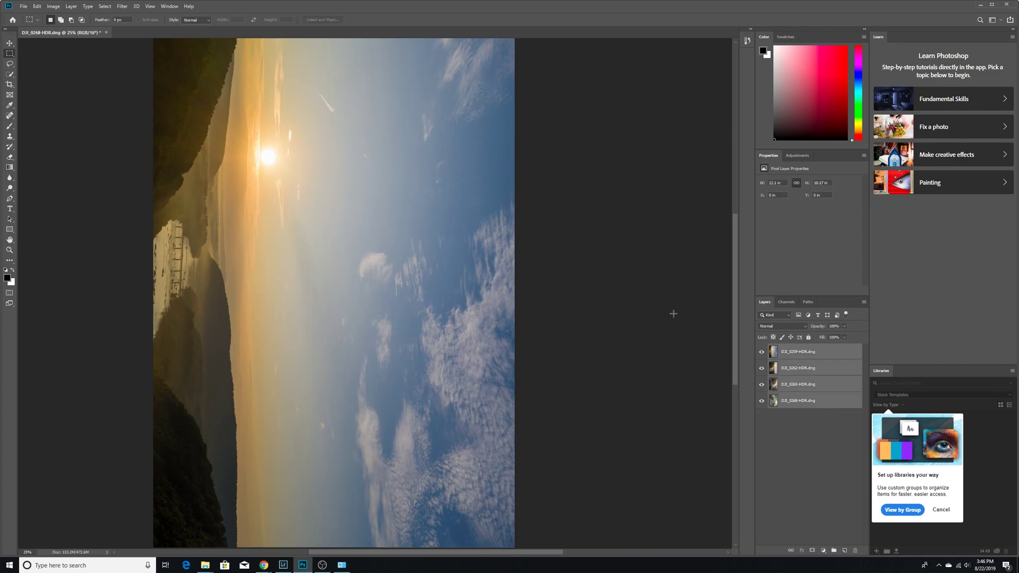
{"action": "left_click", "coordinate": [53, 6]}
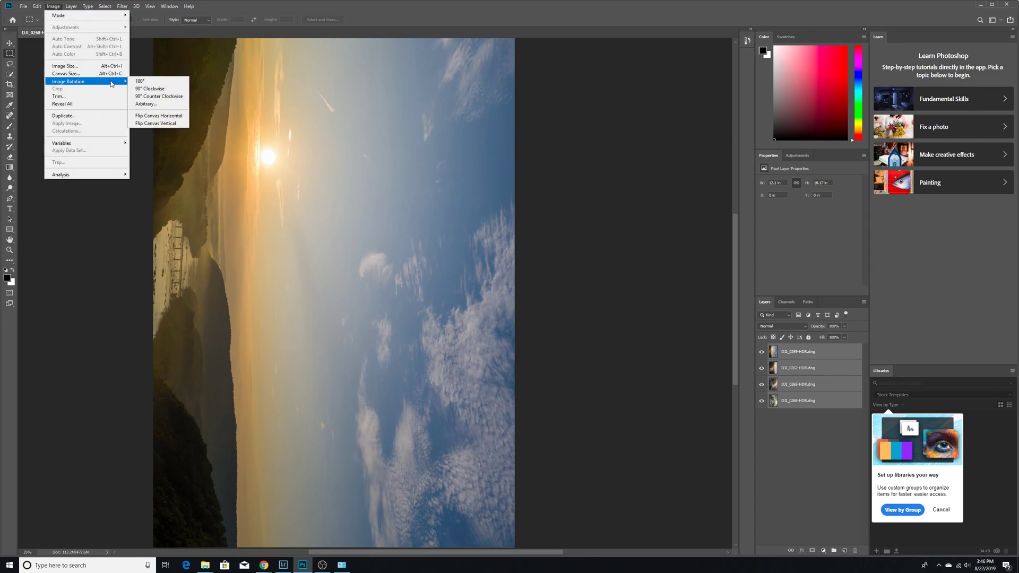
{"action": "left_click", "coordinate": [157, 97]}
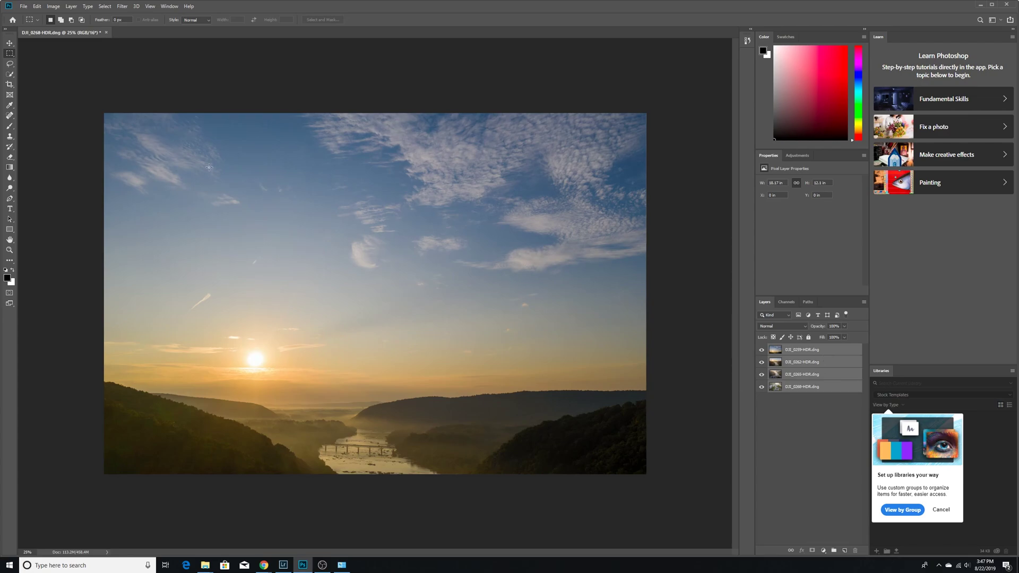
Apply Image Rotation 90° Counter Clockwise again, turning the canvas to portrait.
{"action": "left_click", "coordinate": [37, 7]}
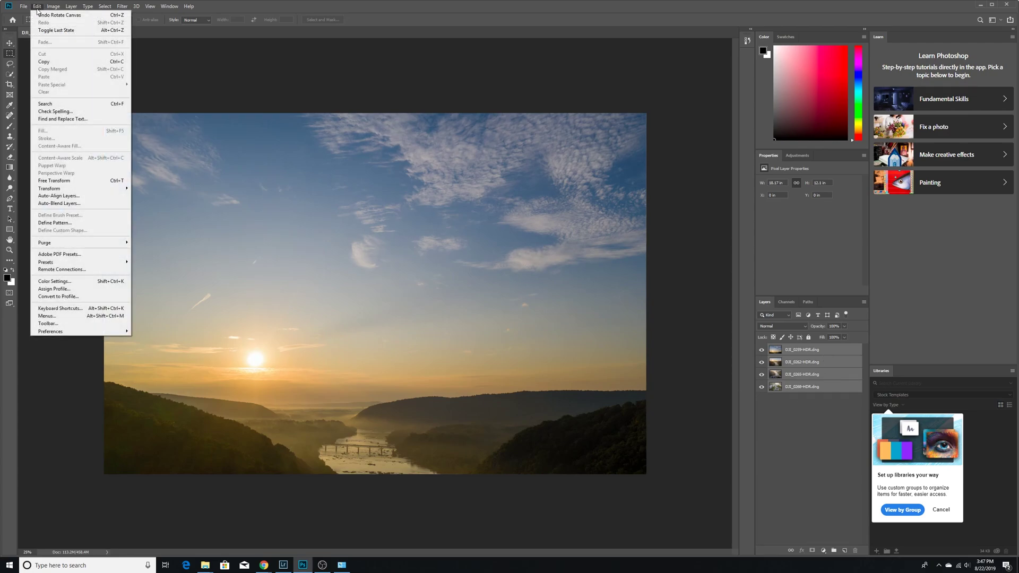
{"action": "mouse_move", "coordinate": [53, 7]}
{"action": "mouse_move", "coordinate": [74, 83]}
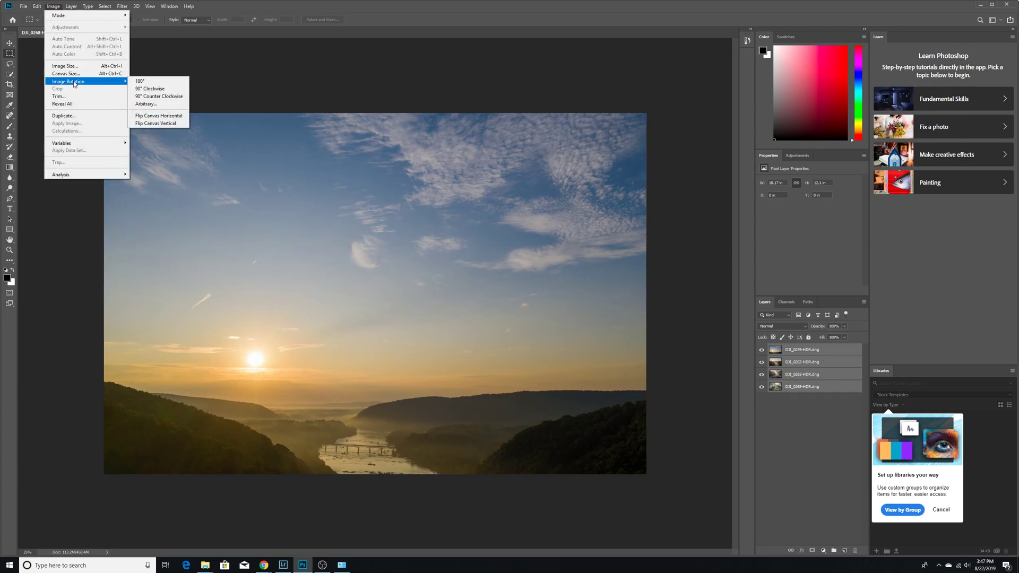
{"action": "left_click", "coordinate": [156, 96]}
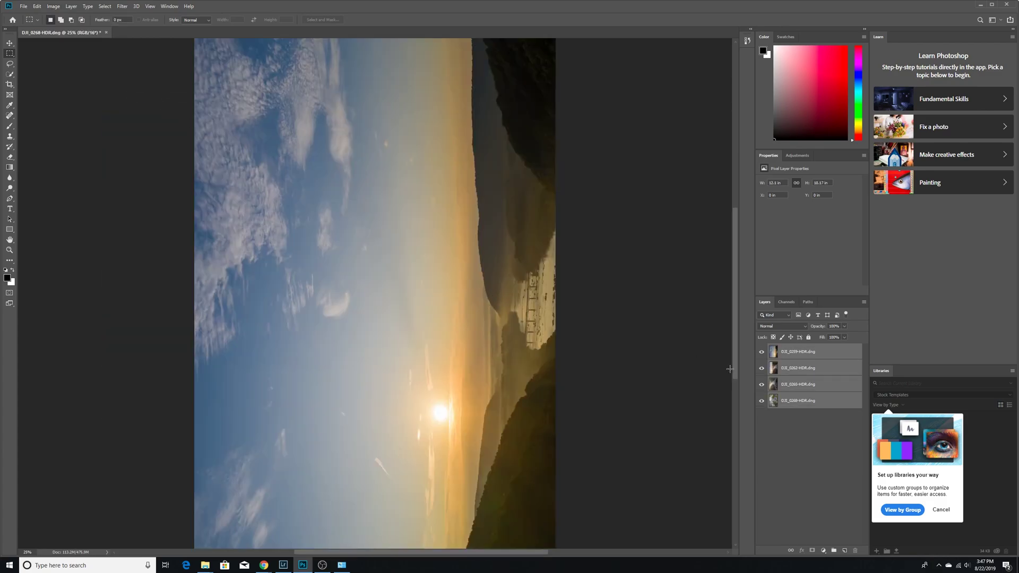
{"action": "scroll", "coordinate": [737, 374], "scroll_direction": "down", "scroll_amount": 1}
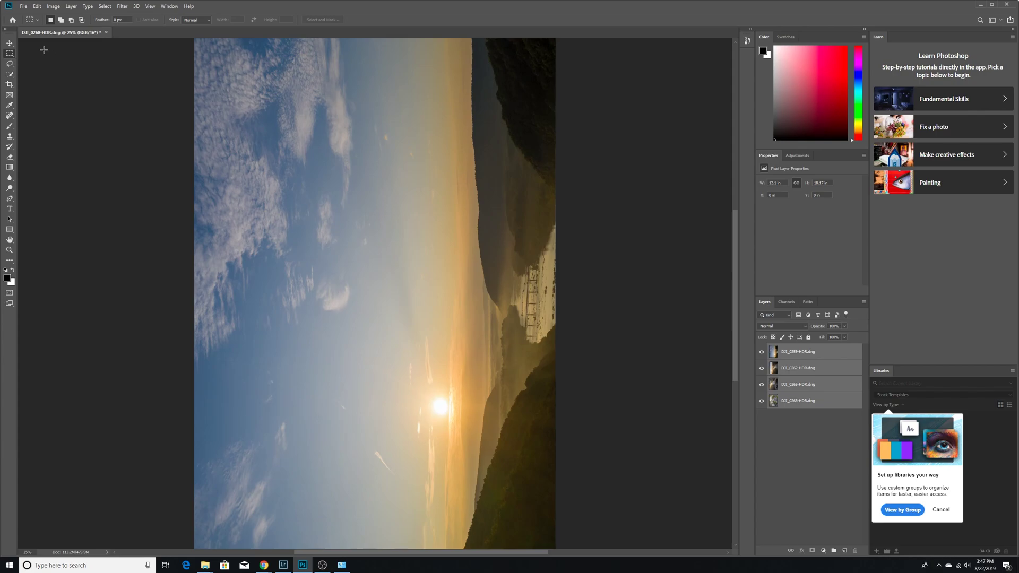
Run Auto-Align Layers on the four layers with Projection left on Auto.
{"action": "left_click", "coordinate": [42, 7]}
{"action": "left_click", "coordinate": [43, 8]}
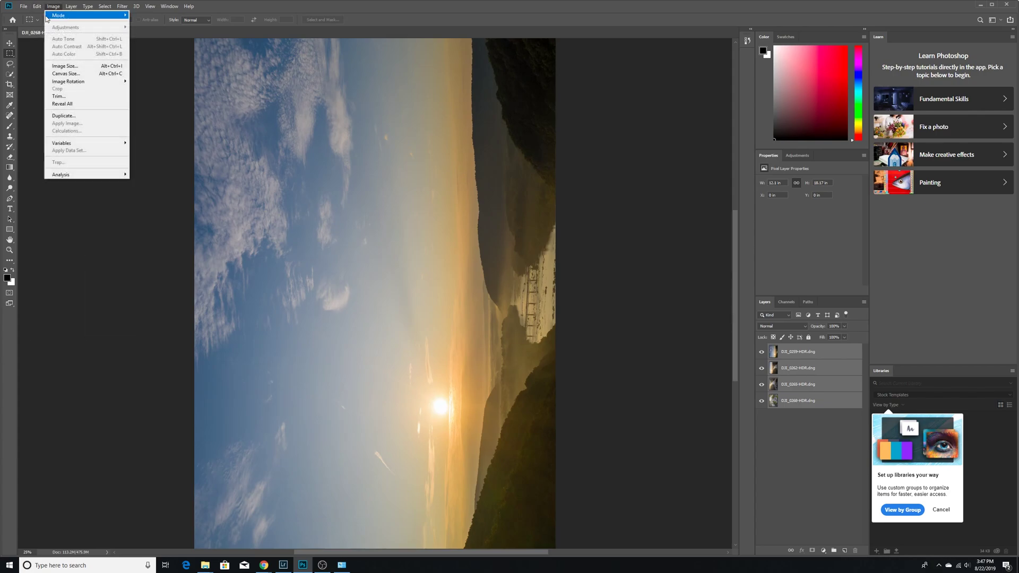
{"action": "left_click", "coordinate": [42, 8]}
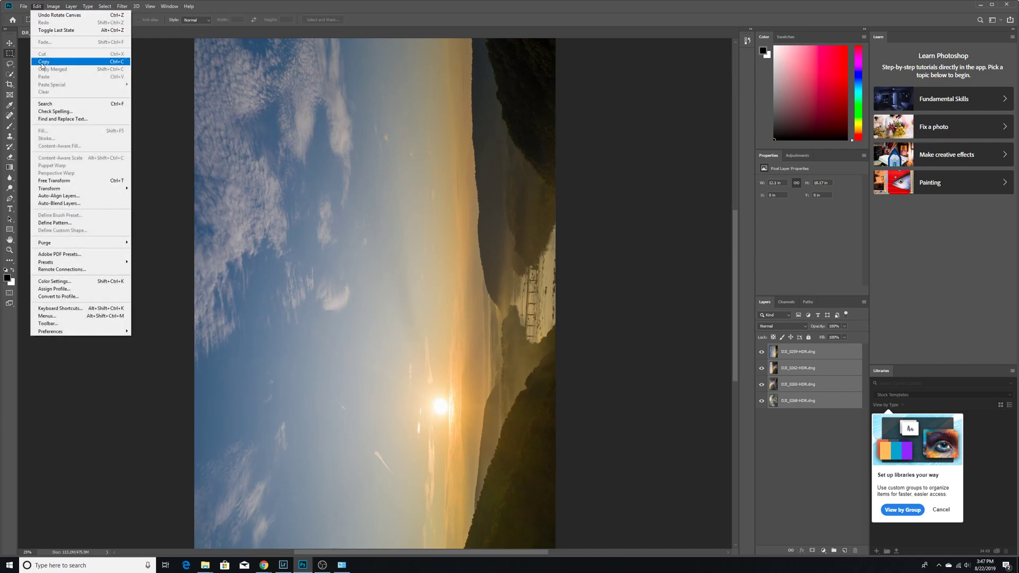
{"action": "left_click", "coordinate": [74, 196]}
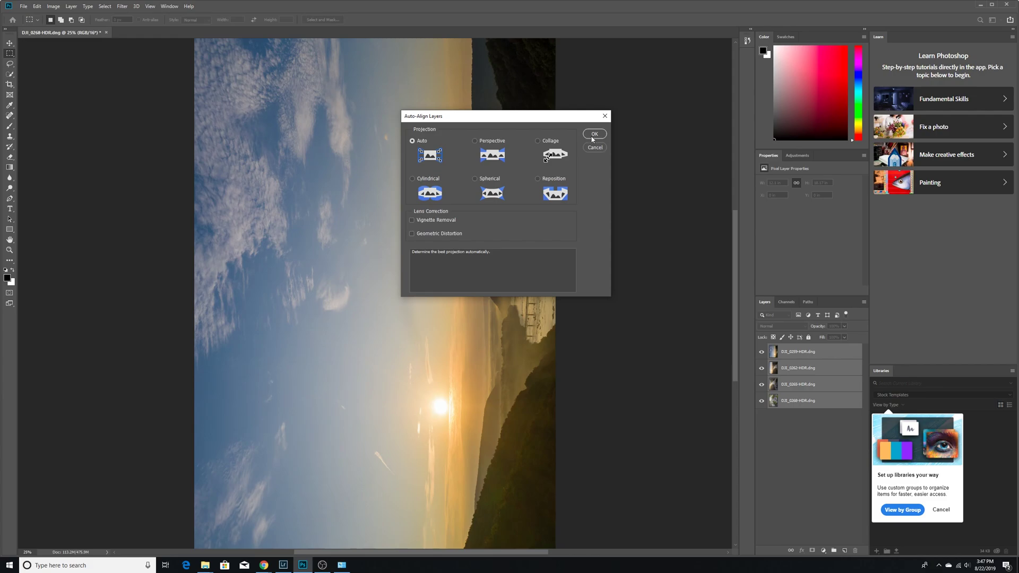
{"action": "left_click", "coordinate": [593, 134]}
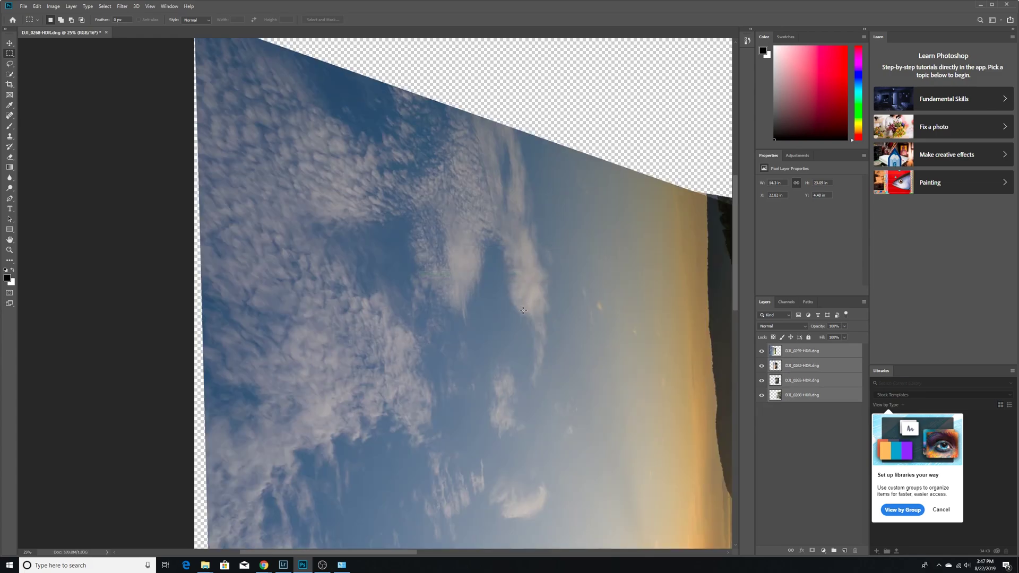
{"action": "left_click_drag", "start_coordinate": [735, 301], "coordinate": [729, 385]}
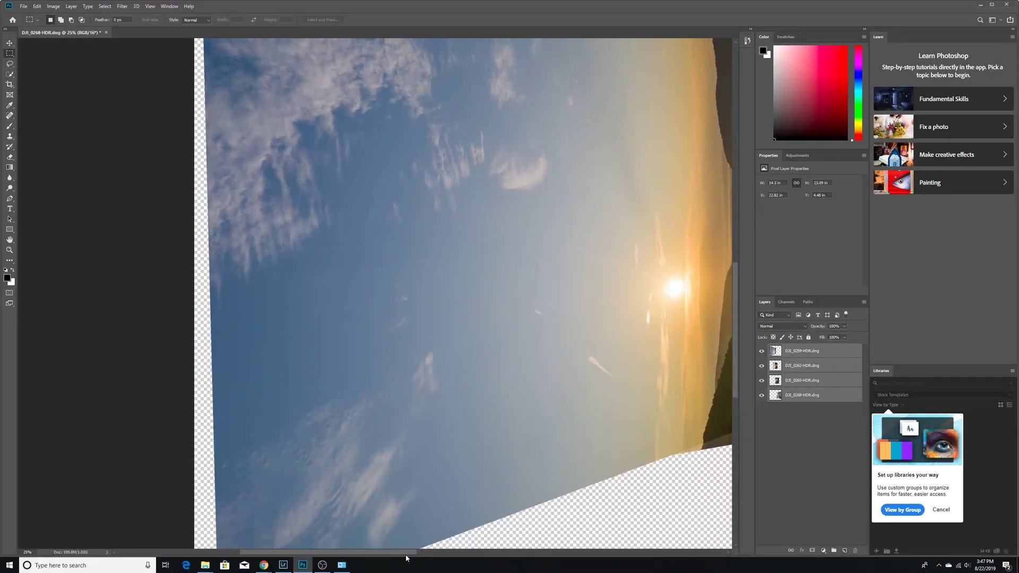
{"action": "left_click_drag", "start_coordinate": [408, 557], "coordinate": [574, 521]}
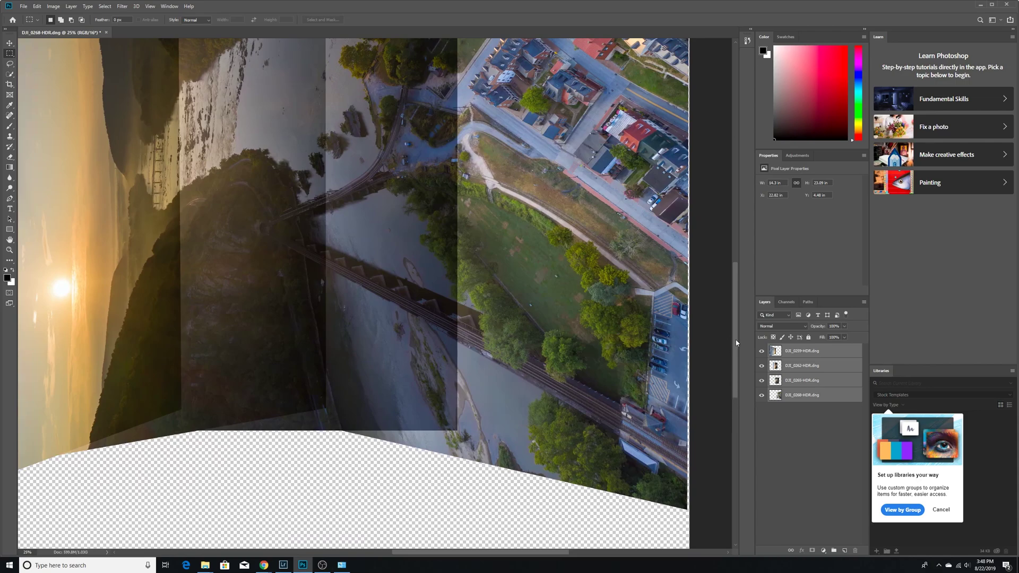
{"action": "mouse_move", "coordinate": [737, 344]}
{"action": "left_mouse_down"}
{"action": "mouse_move", "coordinate": [743, 305]}
{"action": "mouse_move", "coordinate": [727, 326]}
{"action": "mouse_move", "coordinate": [736, 331]}
{"action": "left_mouse_up"}
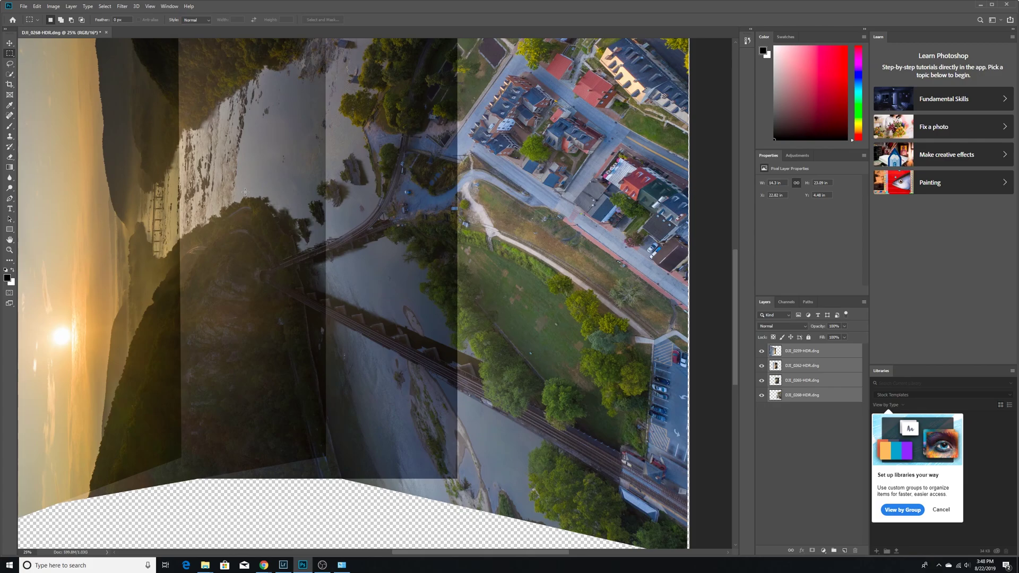
{"action": "mouse_move", "coordinate": [735, 363]}
{"action": "left_mouse_down"}
{"action": "mouse_move", "coordinate": [741, 328]}
{"action": "mouse_move", "coordinate": [737, 345]}
{"action": "left_mouse_up"}
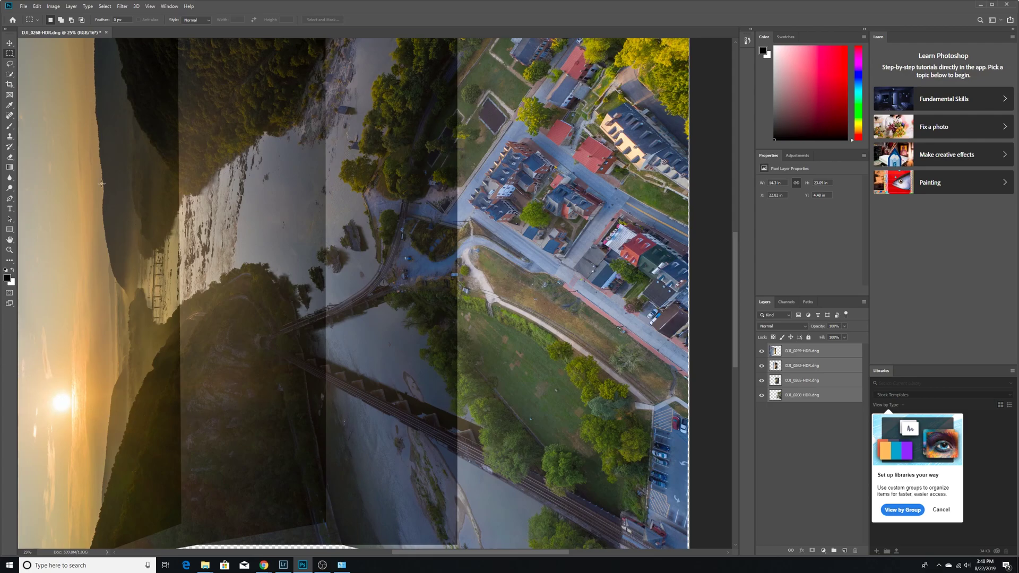
Run Auto-Blend Layers as Panorama with Seamless Tones and Content Aware Fill checked.
{"action": "left_click", "coordinate": [37, 6]}
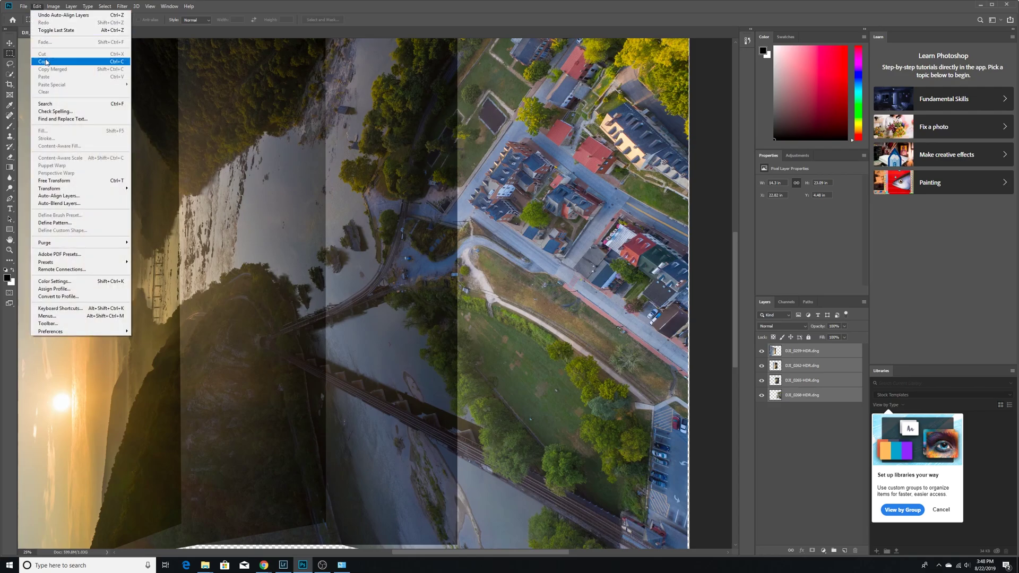
{"action": "left_click", "coordinate": [59, 204]}
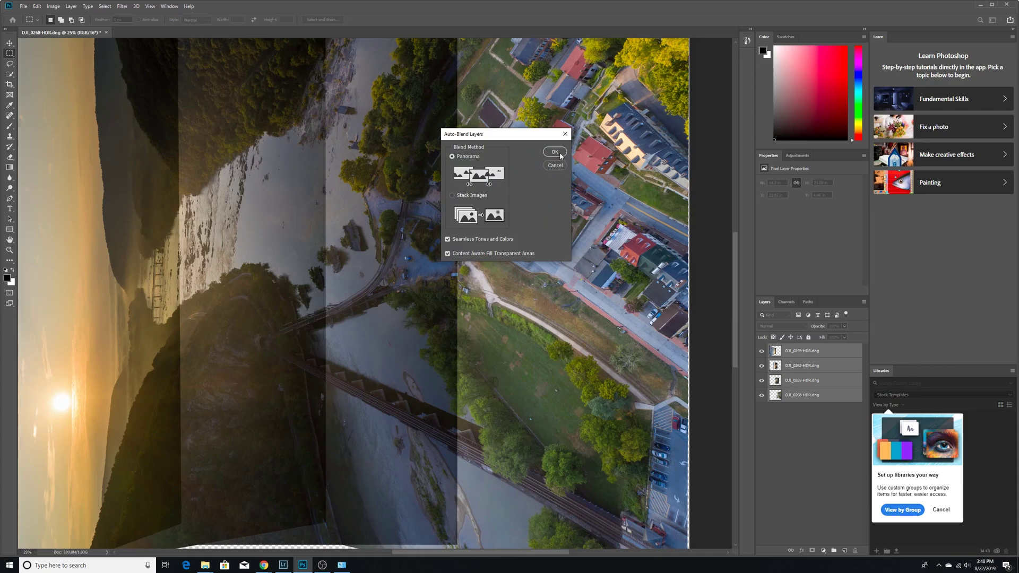
{"action": "left_click", "coordinate": [554, 153]}
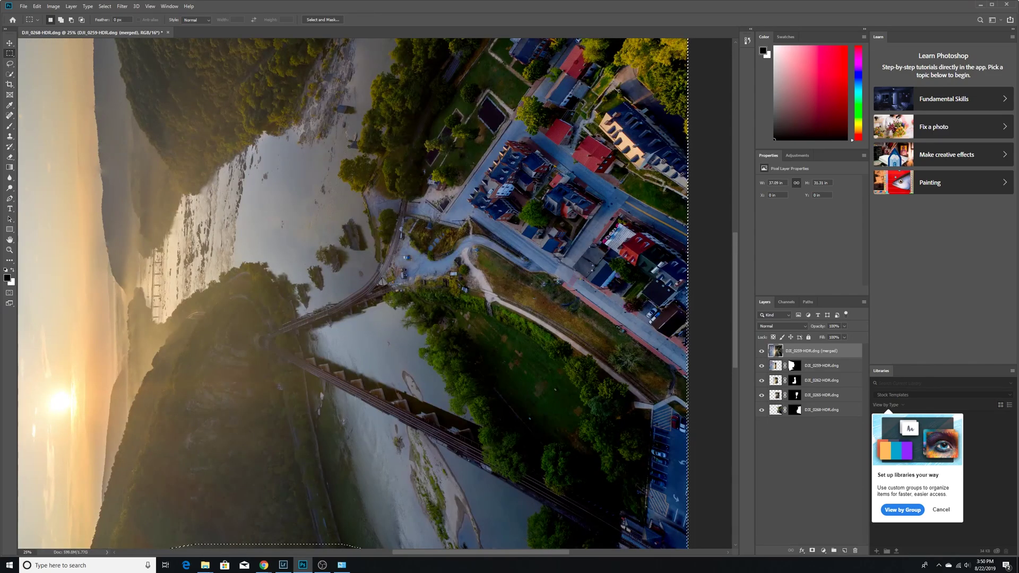
{"action": "left_click_drag", "start_coordinate": [736, 264], "coordinate": [720, 332]}
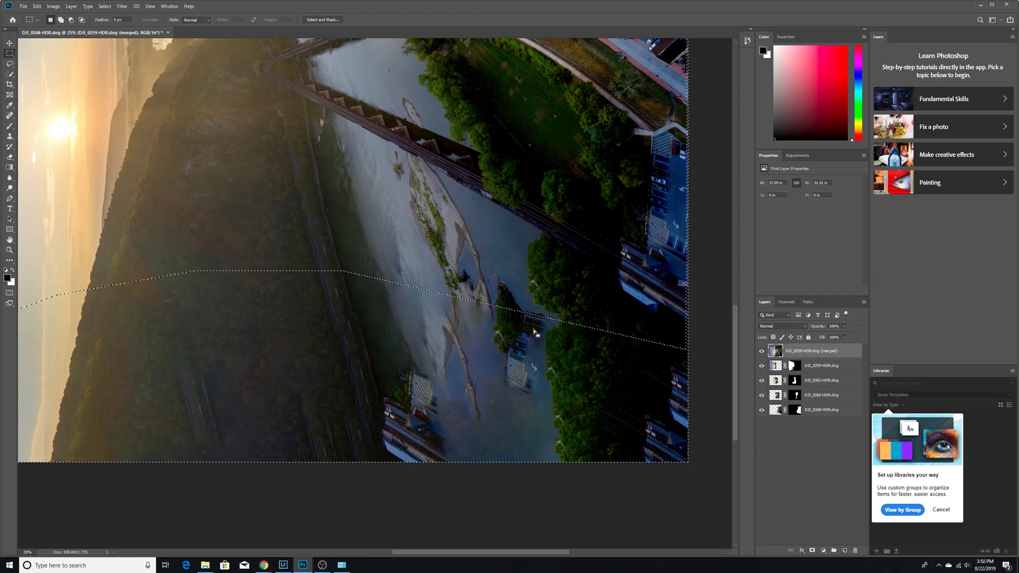
{"action": "left_click_drag", "start_coordinate": [734, 322], "coordinate": [758, 219]}
{"action": "scroll", "coordinate": [337, 318], "scroll_direction": "up", "scroll_amount": 5}
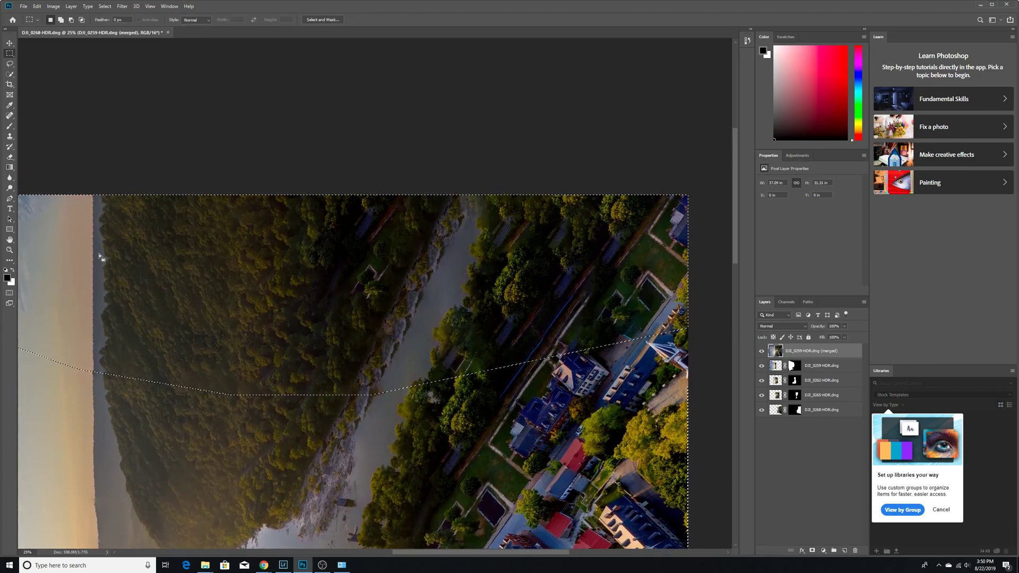
{"action": "left_click_drag", "start_coordinate": [489, 556], "coordinate": [365, 547]}
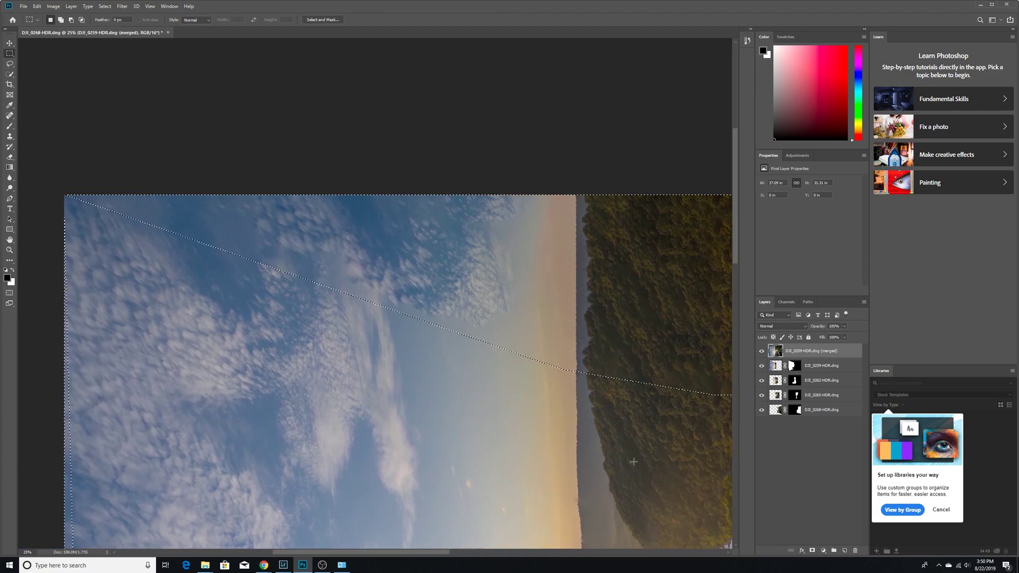
{"action": "left_click_drag", "start_coordinate": [734, 250], "coordinate": [711, 333]}
{"action": "left_click_drag", "start_coordinate": [375, 553], "coordinate": [471, 549]}
{"action": "left_click_drag", "start_coordinate": [734, 337], "coordinate": [720, 359]}
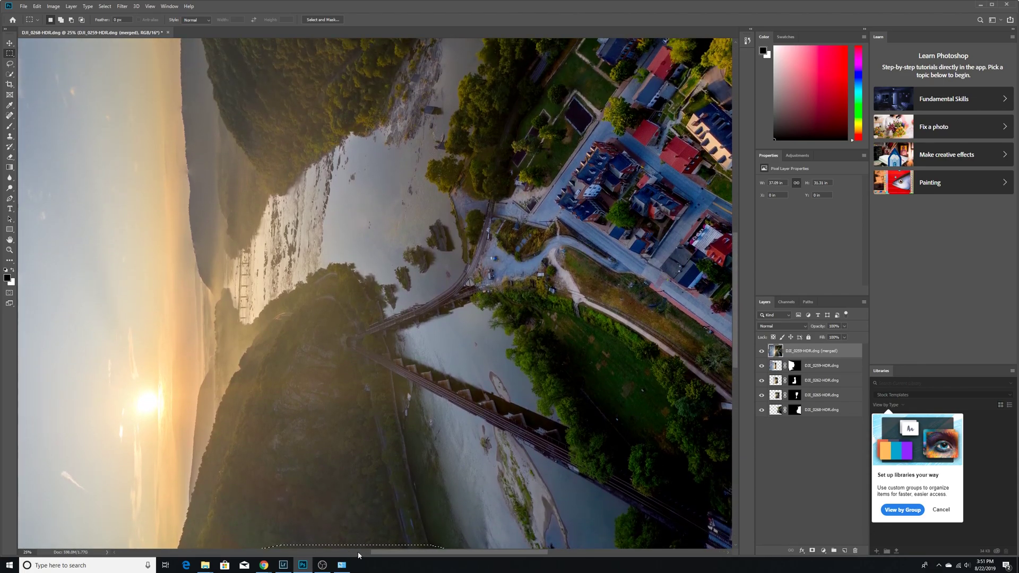
{"action": "left_click_drag", "start_coordinate": [387, 552], "coordinate": [350, 551]}
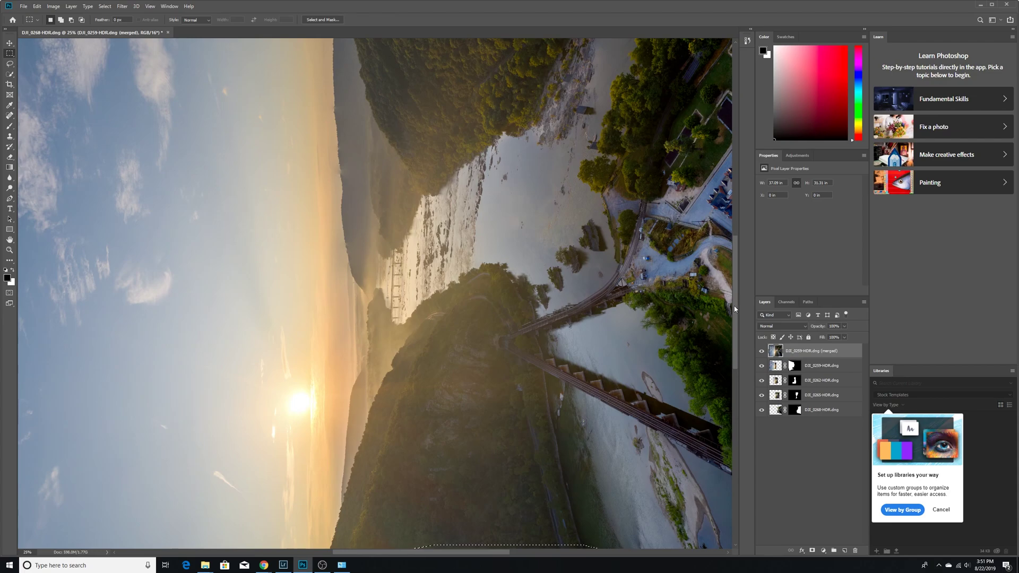
{"action": "scroll", "coordinate": [735, 308], "scroll_direction": "down", "scroll_amount": 3}
{"action": "scroll", "coordinate": [741, 303], "scroll_direction": "up", "scroll_amount": 4}
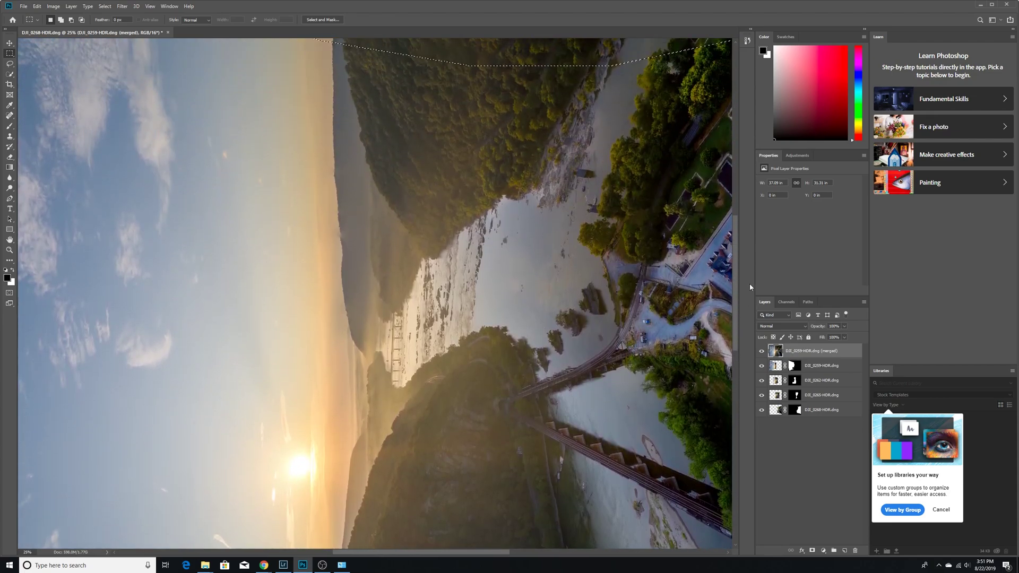
{"action": "scroll", "coordinate": [745, 294], "scroll_direction": "down", "scroll_amount": 2}
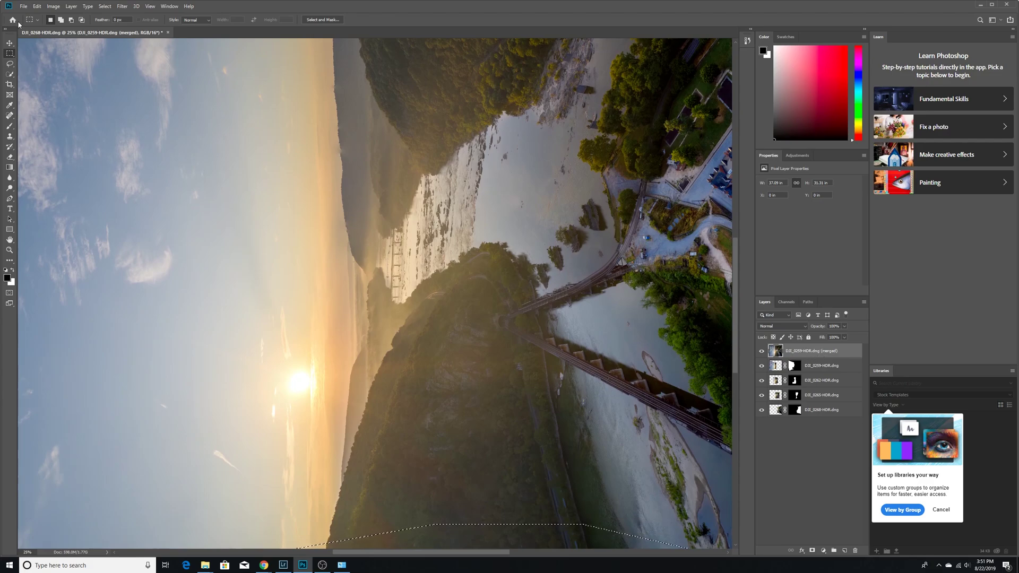
Rotate the stitched panorama 180° so the sunrise sky is at the top.
{"action": "left_click", "coordinate": [53, 6]}
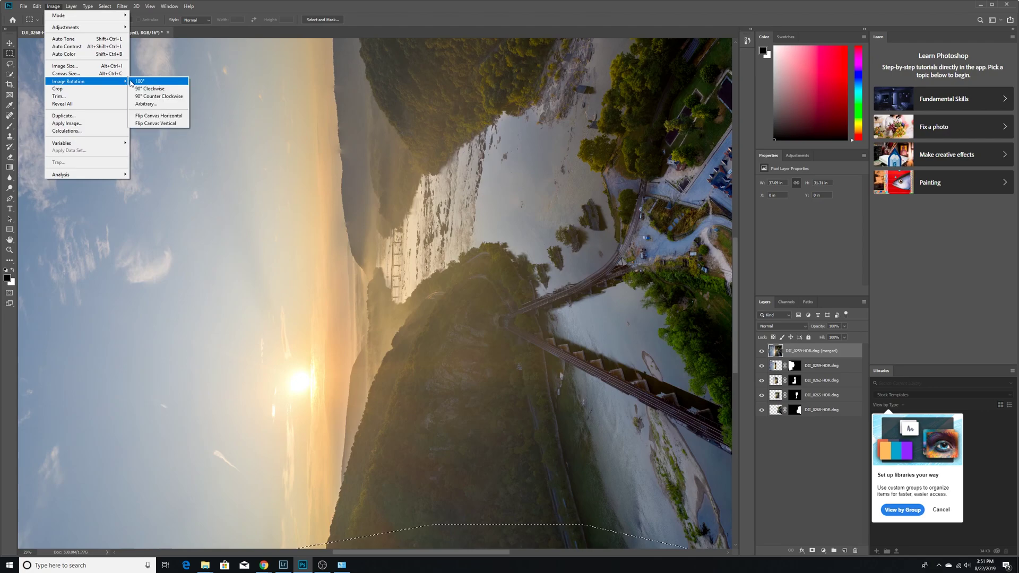
{"action": "left_click", "coordinate": [141, 82]}
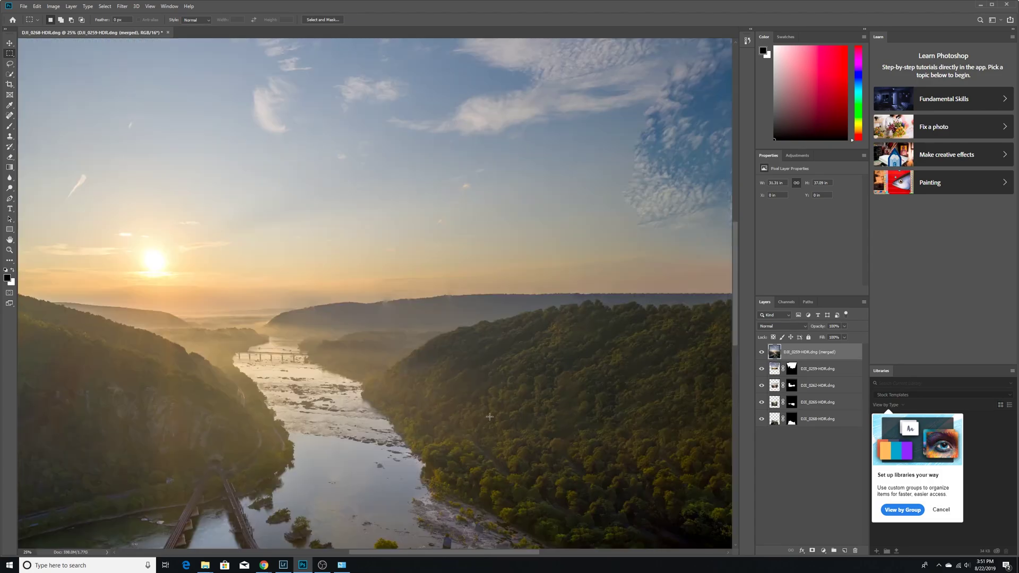
{"action": "scroll", "coordinate": [715, 300], "scroll_direction": "down", "scroll_amount": 10}
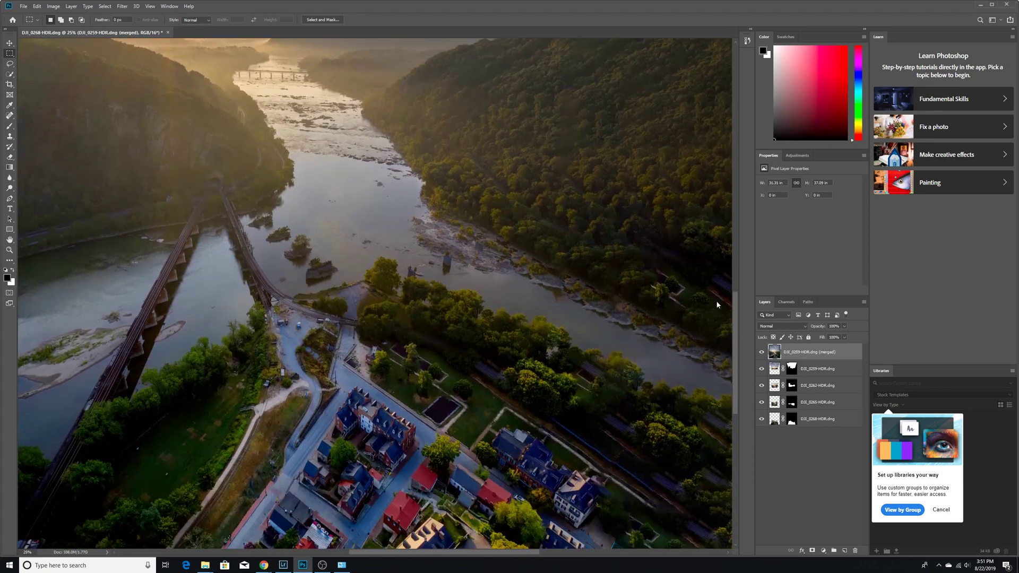
{"action": "scroll", "coordinate": [709, 292], "scroll_direction": "up", "scroll_amount": 7}
{"action": "scroll", "coordinate": [721, 255], "scroll_direction": "up", "scroll_amount": 3}
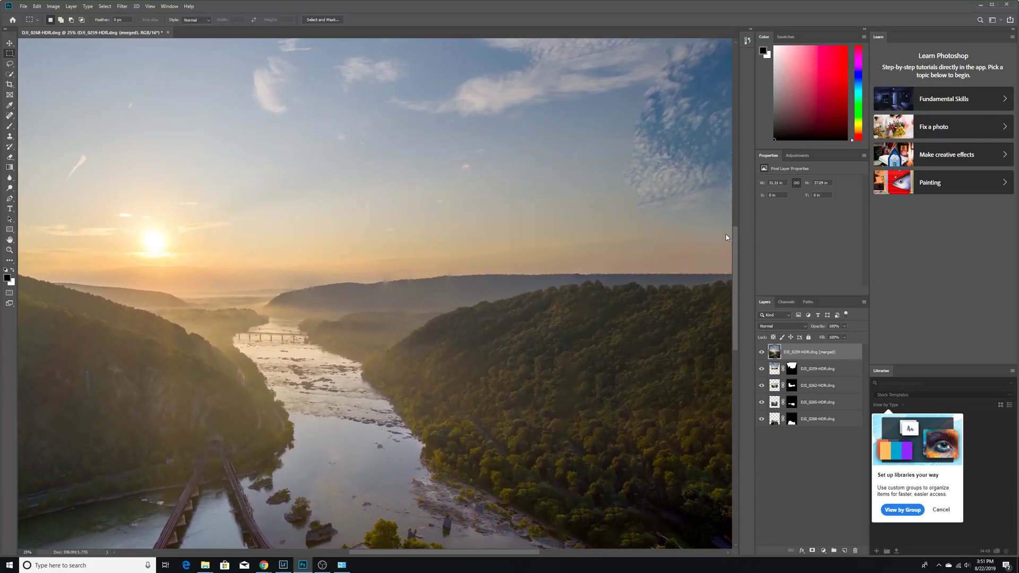
{"action": "scroll", "coordinate": [408, 555], "scroll_direction": "left", "scroll_amount": 10}
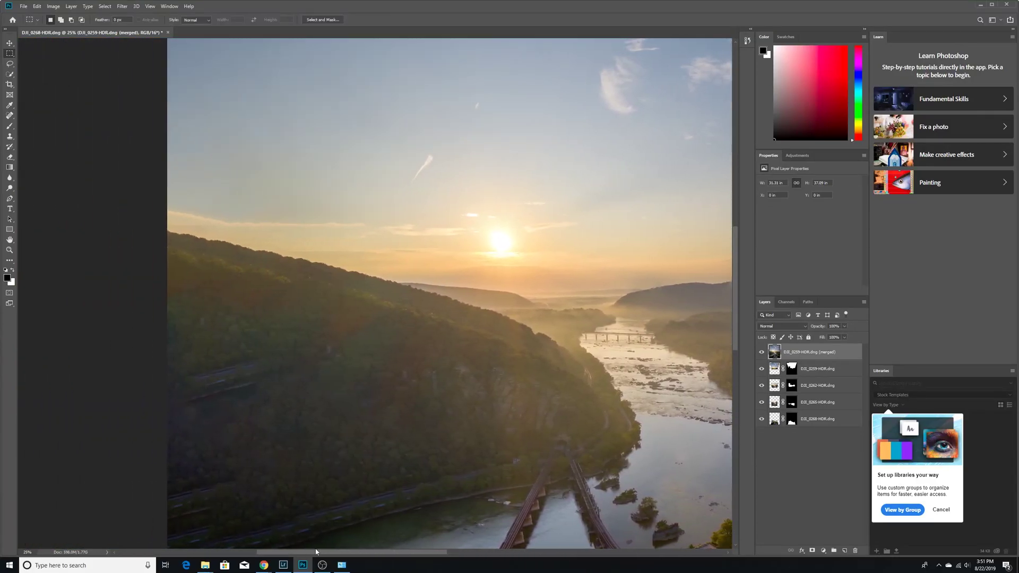
{"action": "scroll", "coordinate": [528, 438], "scroll_direction": "right", "scroll_amount": 3}
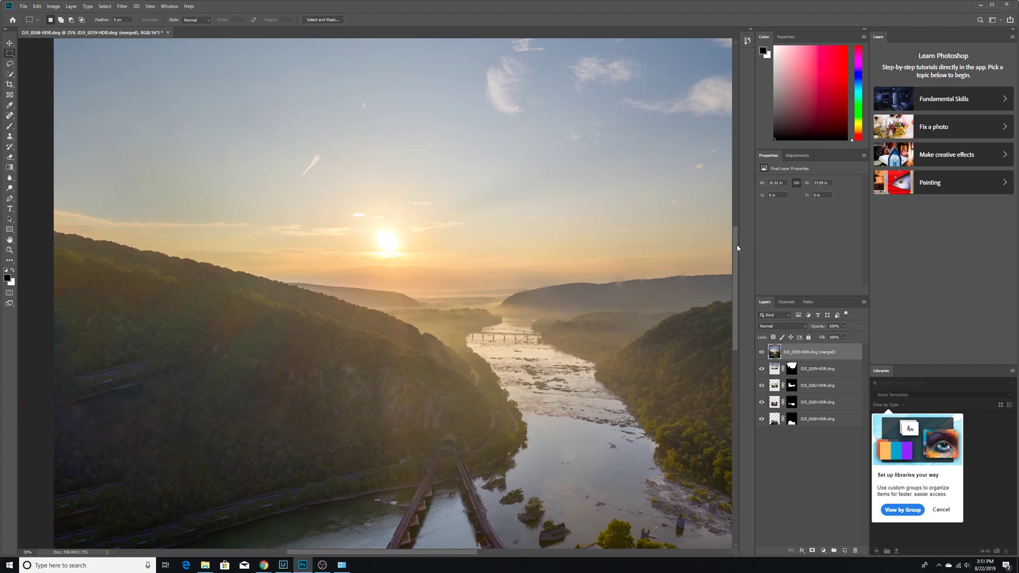
{"action": "left_click_drag", "start_coordinate": [736, 236], "coordinate": [720, 272]}
{"action": "scroll", "coordinate": [714, 282], "scroll_direction": "down", "scroll_amount": 8}
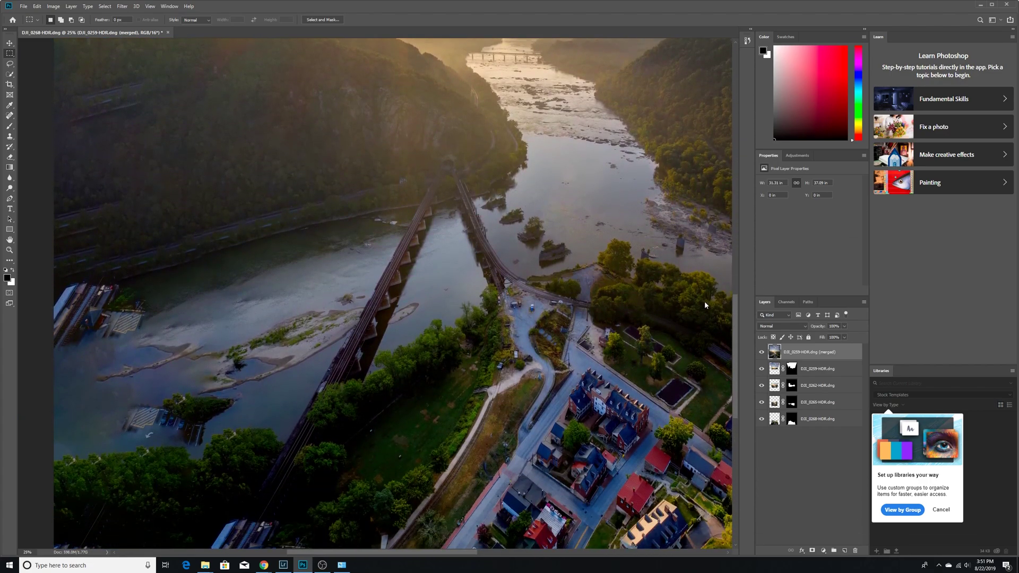
{"action": "scroll", "coordinate": [700, 287], "scroll_direction": "up", "scroll_amount": 10}
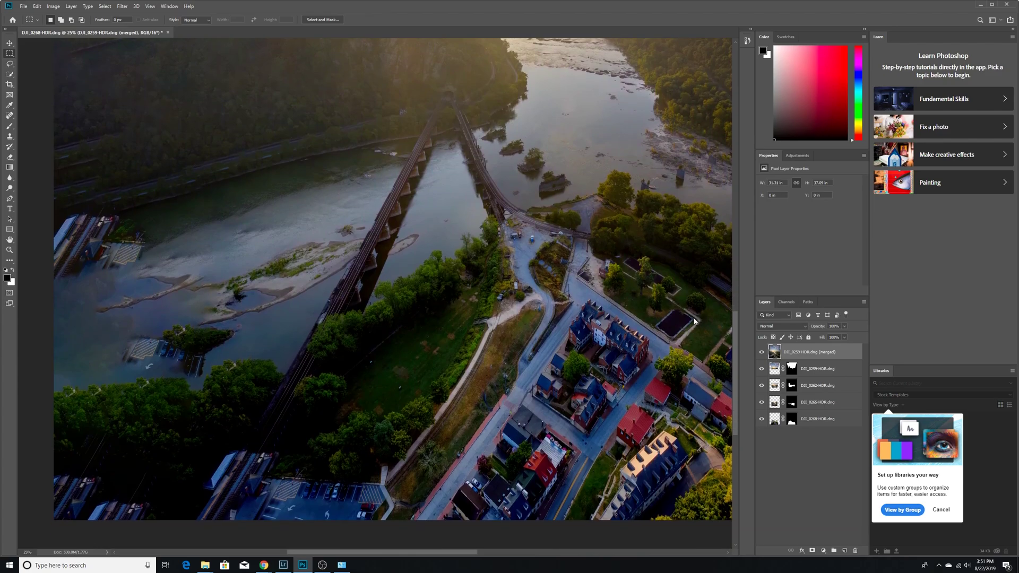
{"action": "scroll", "coordinate": [712, 249], "scroll_direction": "up", "scroll_amount": 3}
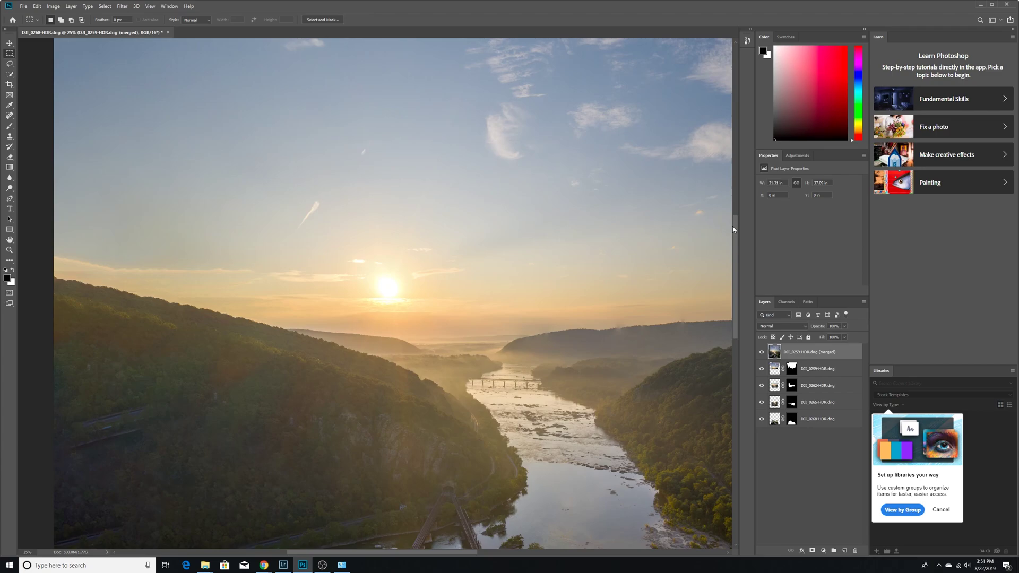
{"action": "scroll", "coordinate": [732, 229], "scroll_direction": "down", "scroll_amount": 4}
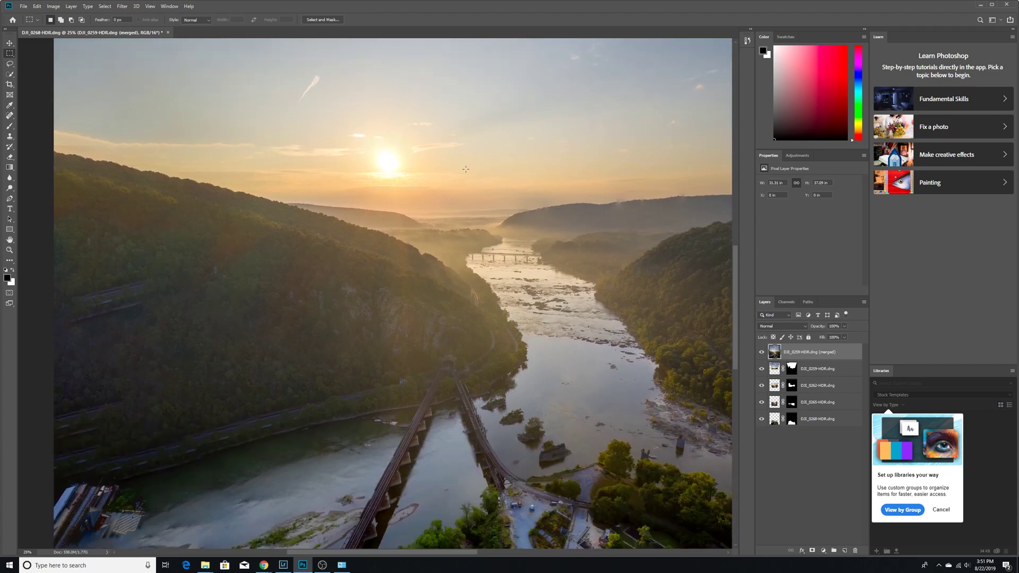
{"action": "left_click_drag", "start_coordinate": [735, 288], "coordinate": [736, 299]}
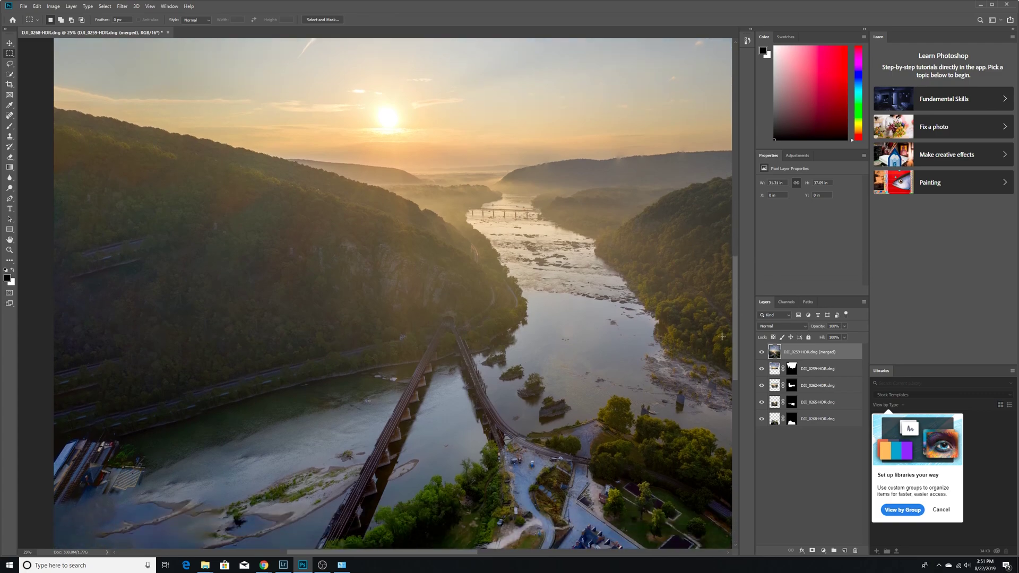
{"action": "mouse_move", "coordinate": [737, 327]}
{"action": "left_mouse_down"}
{"action": "mouse_move", "coordinate": [731, 380]}
{"action": "mouse_move", "coordinate": [741, 328]}
{"action": "left_mouse_up"}
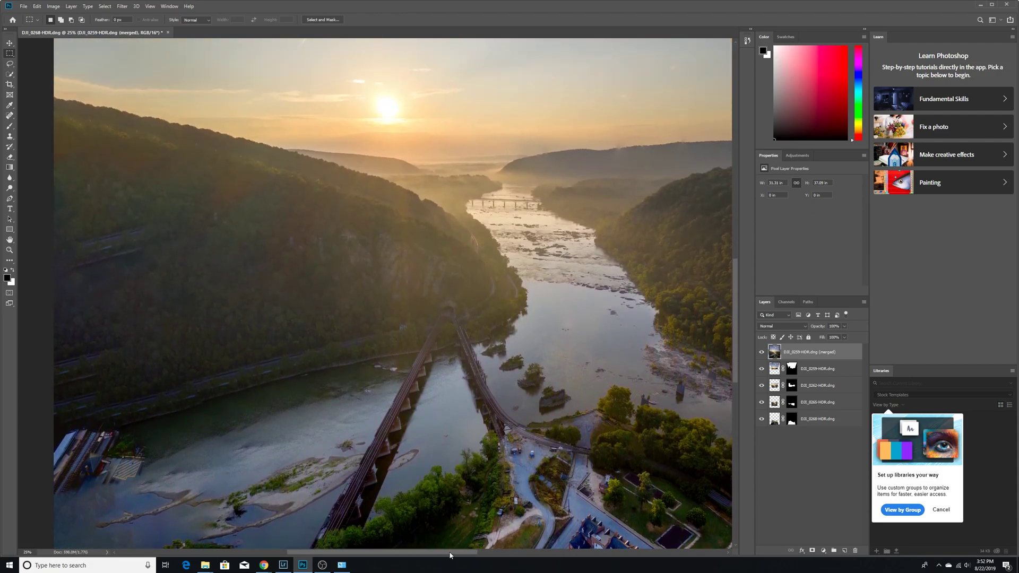
{"action": "left_click_drag", "start_coordinate": [450, 552], "coordinate": [537, 551]}
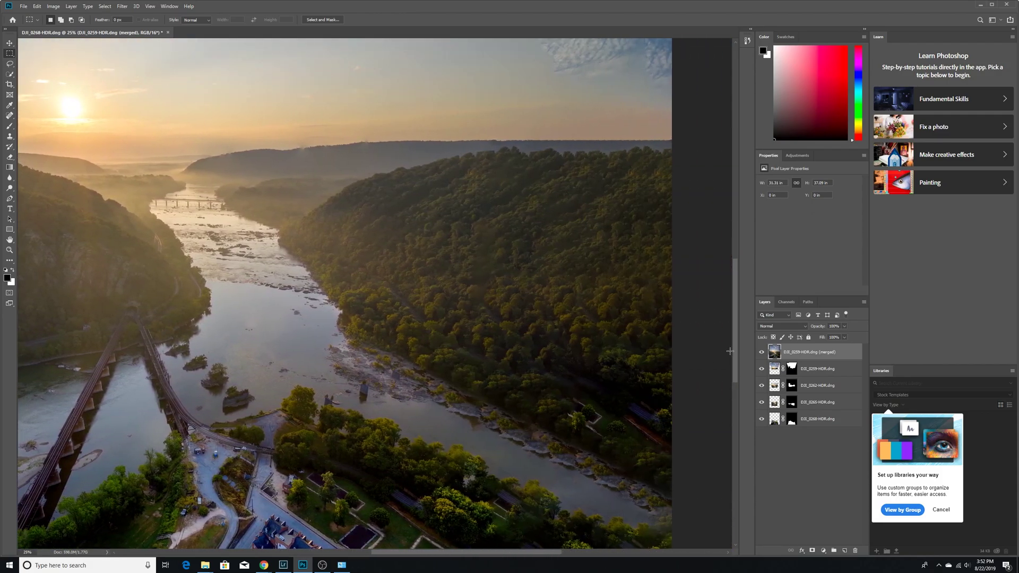
{"action": "left_click_drag", "start_coordinate": [730, 350], "coordinate": [727, 412]}
{"action": "left_click_drag", "start_coordinate": [471, 553], "coordinate": [406, 552]}
{"action": "scroll", "coordinate": [402, 444], "scroll_direction": "up", "scroll_amount": 3}
{"action": "scroll", "coordinate": [403, 444], "scroll_direction": "up", "scroll_amount": 5}
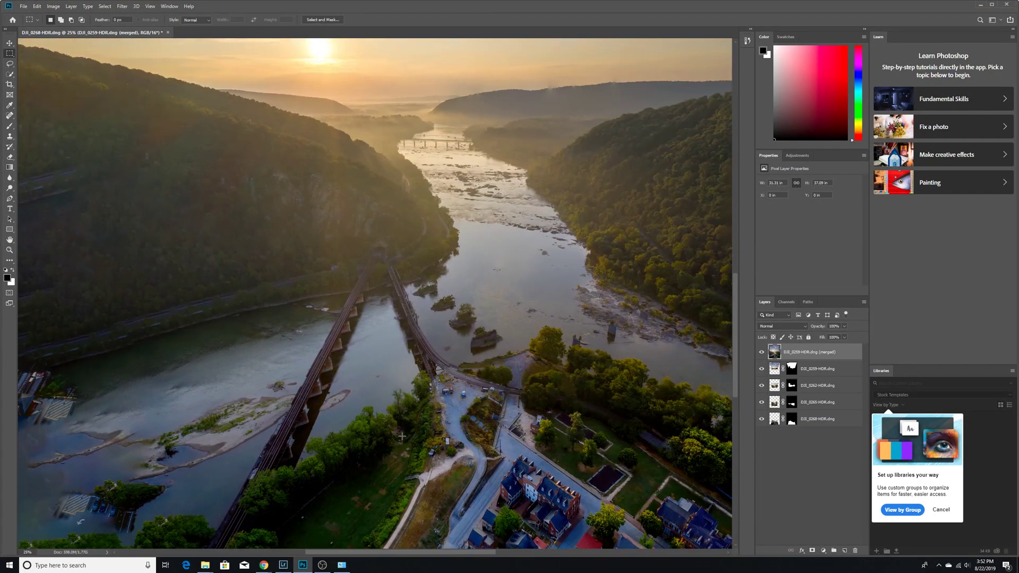
{"action": "scroll", "coordinate": [403, 438], "scroll_direction": "up", "scroll_amount": 3}
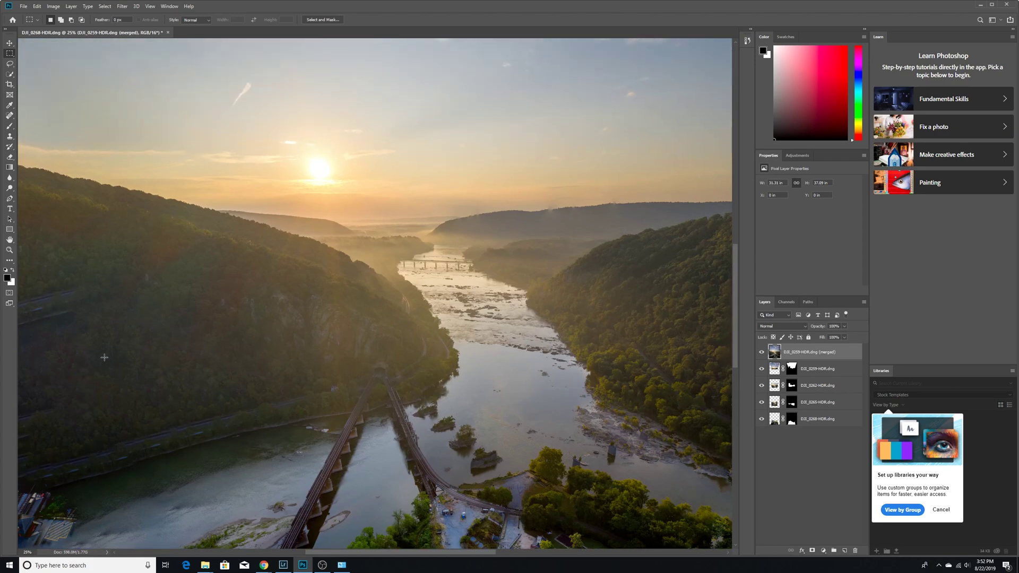
{"action": "left_click_drag", "start_coordinate": [316, 555], "coordinate": [326, 533]}
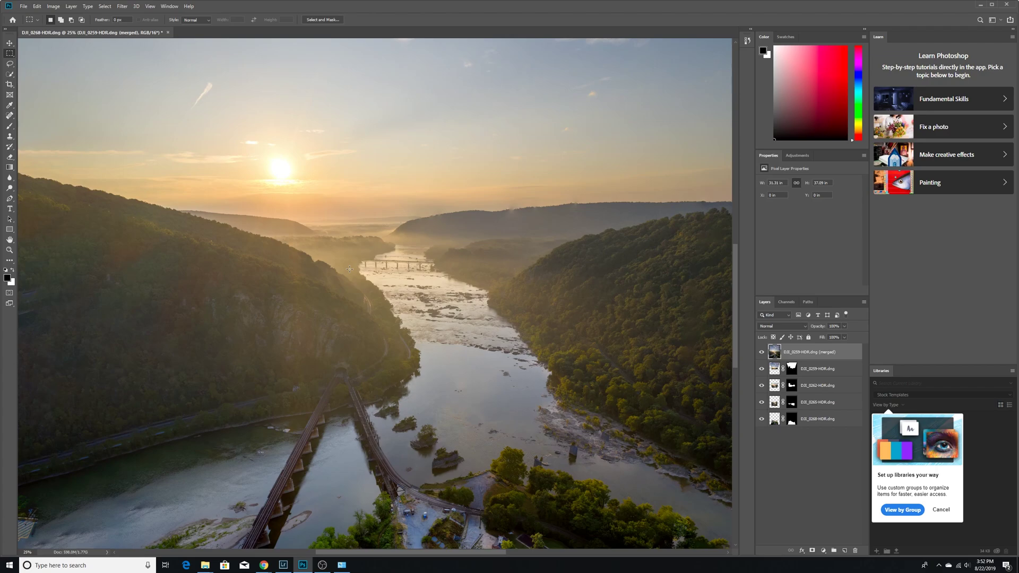
{"action": "left_click", "coordinate": [322, 565]}
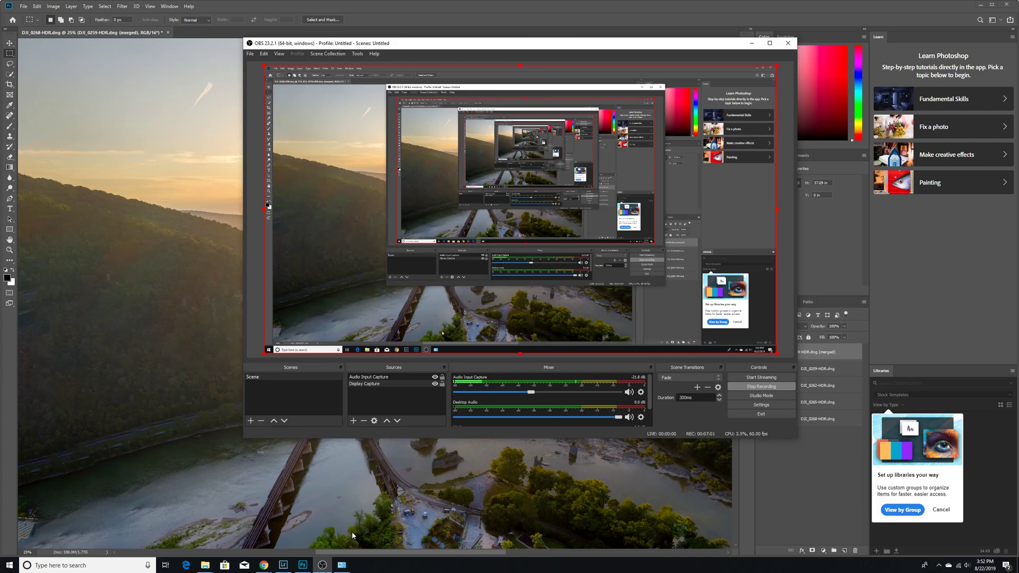
{"action": "mouse_move", "coordinate": [324, 564]}
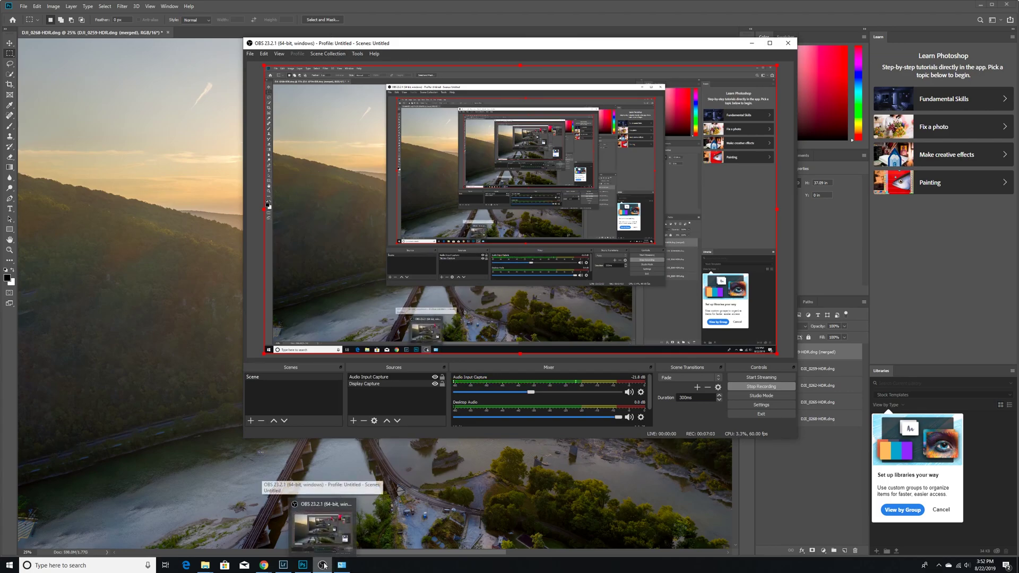
{"action": "left_click", "coordinate": [752, 45]}
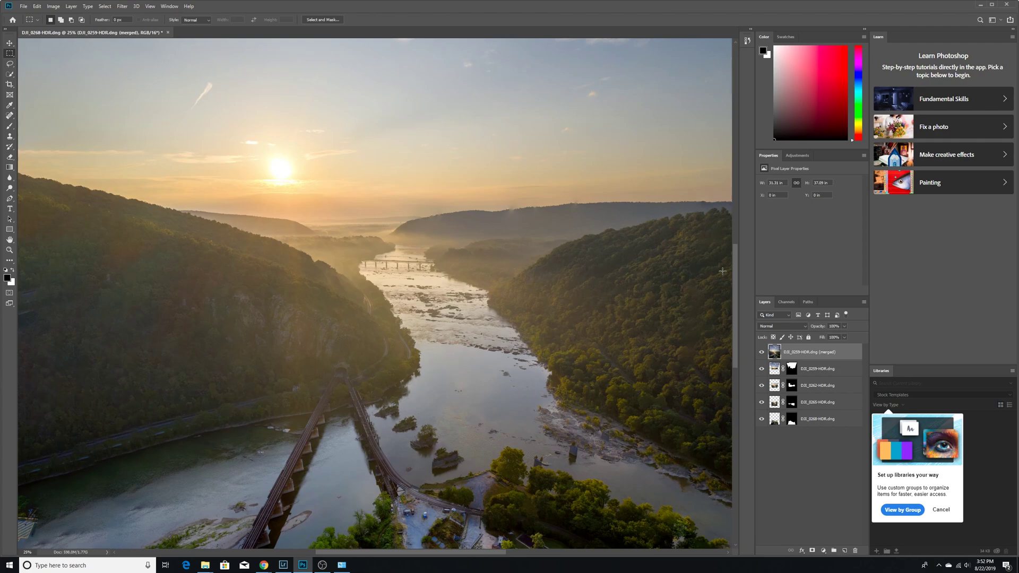
{"action": "scroll", "coordinate": [741, 207], "scroll_direction": "up", "scroll_amount": 4}
{"action": "scroll", "coordinate": [740, 204], "scroll_direction": "up", "scroll_amount": 1}
{"action": "scroll", "coordinate": [740, 205], "scroll_direction": "down", "scroll_amount": 4}
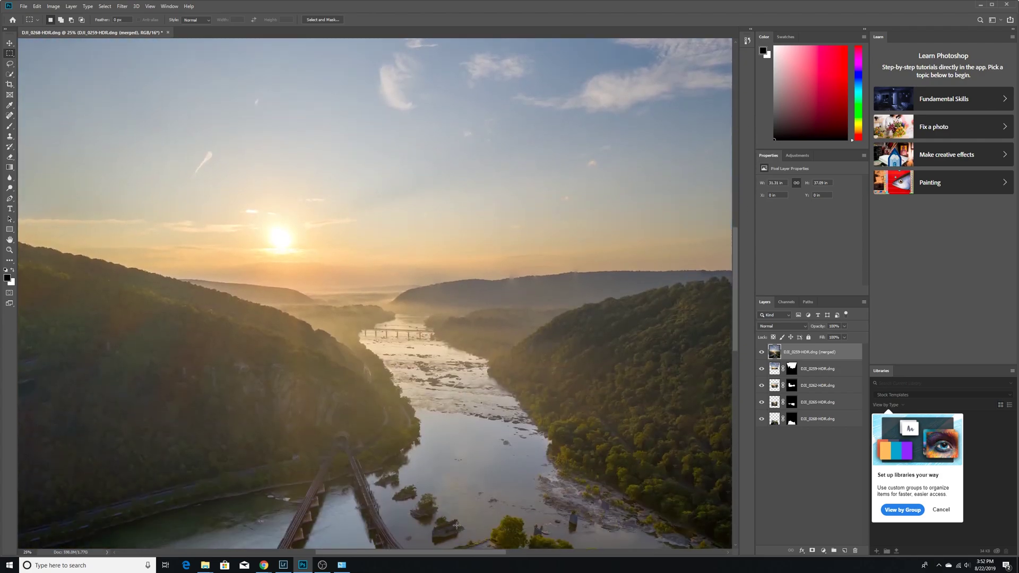
{"action": "left_click_drag", "start_coordinate": [380, 552], "coordinate": [438, 552]}
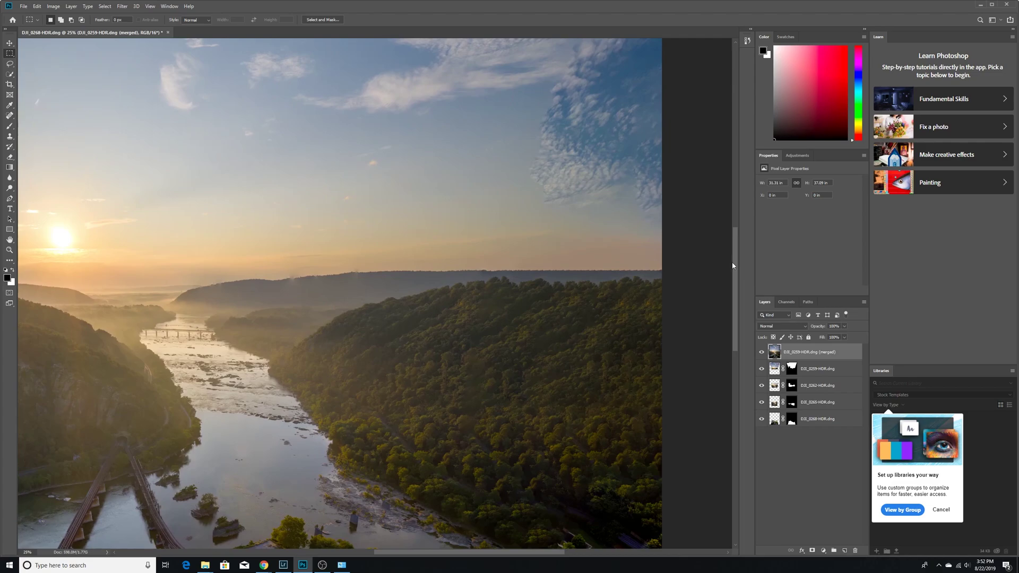
{"action": "left_click_drag", "start_coordinate": [734, 234], "coordinate": [730, 220]}
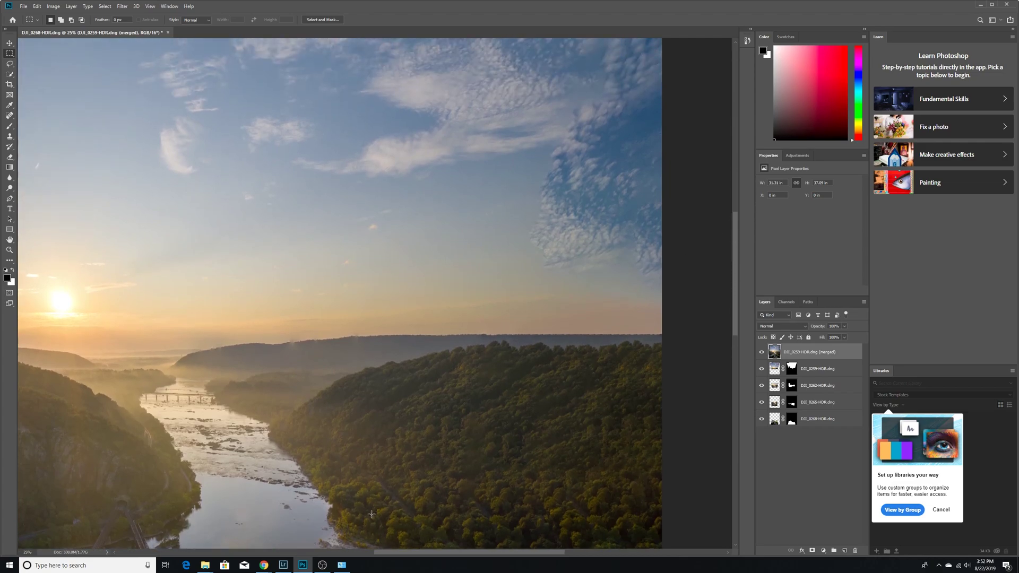
{"action": "left_click_drag", "start_coordinate": [385, 554], "coordinate": [329, 553]}
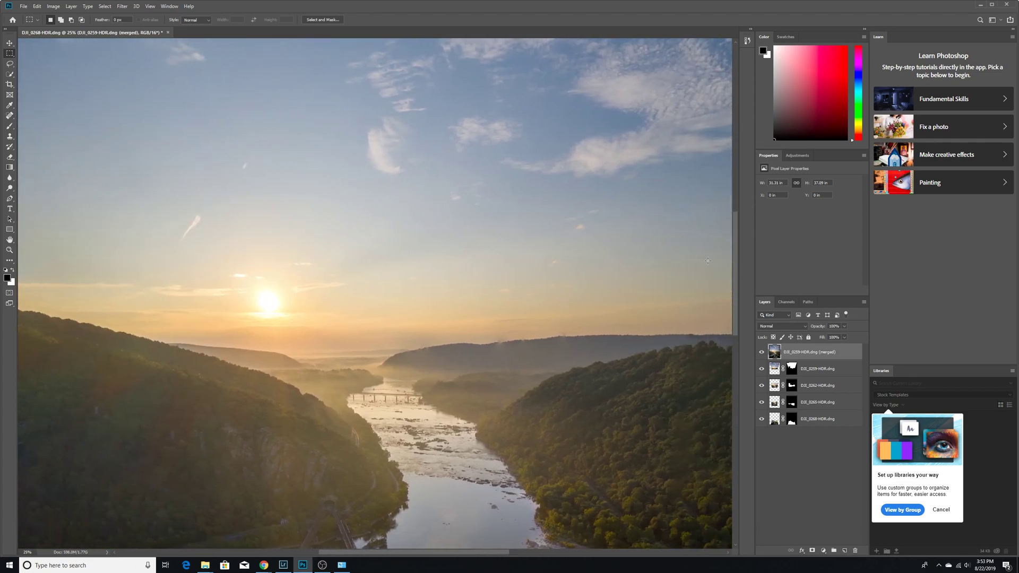
{"action": "left_click_drag", "start_coordinate": [736, 239], "coordinate": [723, 263]}
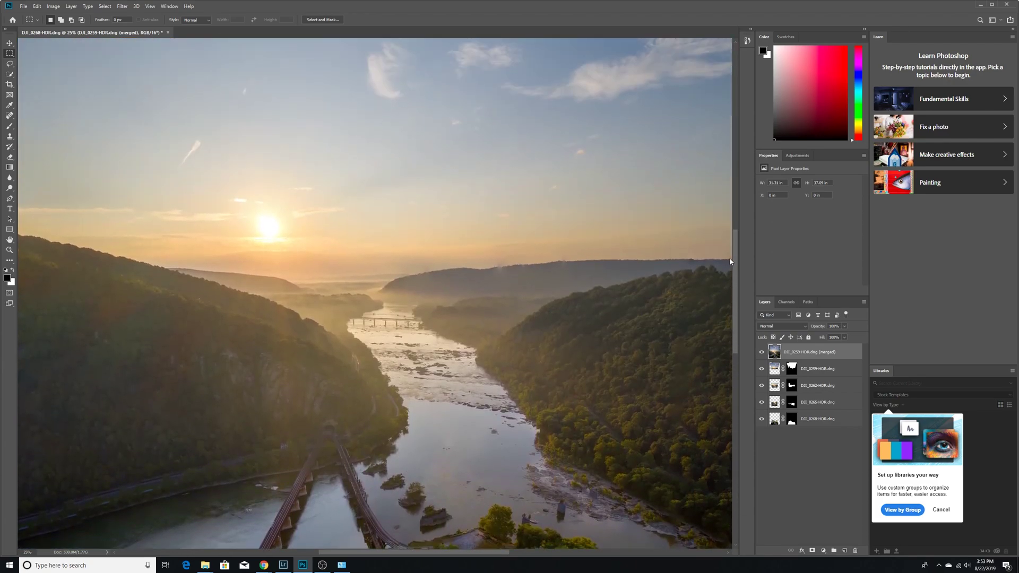